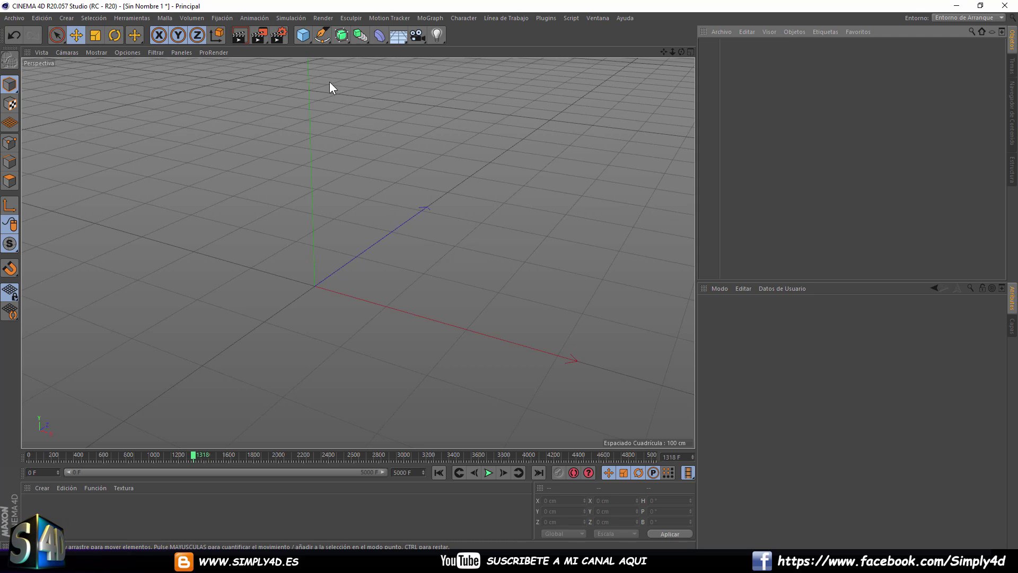
Add an Icosahedron-type sphere with 25 segments and make it an editable polygon object.
{"action": "left_click", "coordinate": [309, 37]}
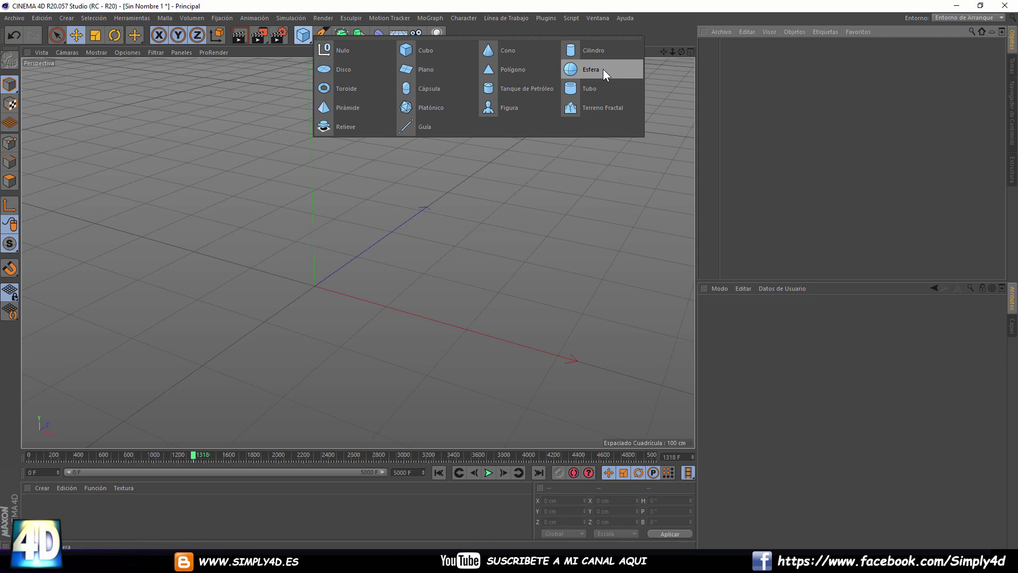
{"action": "left_click", "coordinate": [603, 69]}
{"action": "left_click", "coordinate": [790, 359]}
{"action": "left_click", "coordinate": [800, 408]}
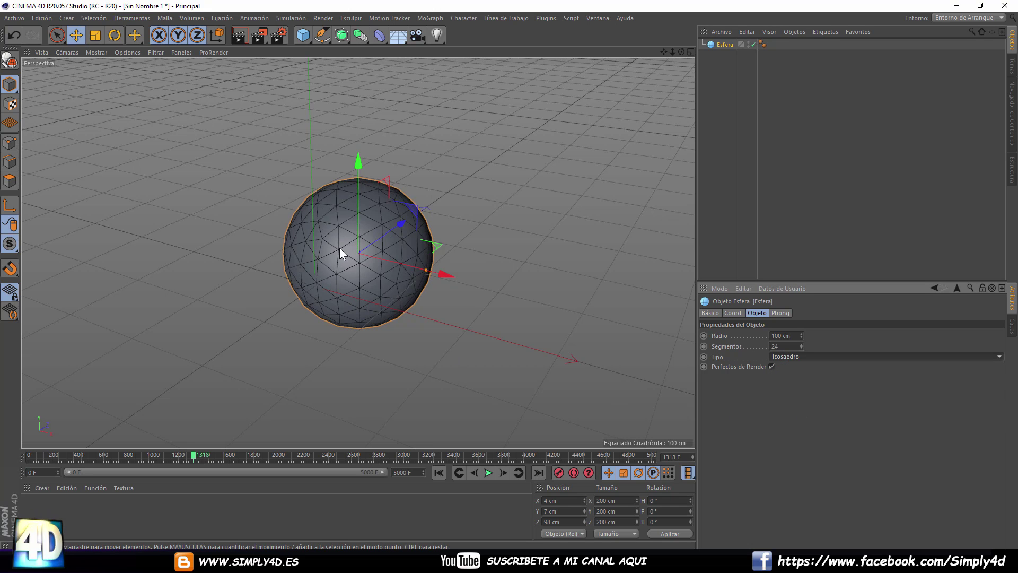
{"action": "scroll", "coordinate": [336, 247], "scroll_direction": "up", "scroll_amount": 2}
{"action": "scroll", "coordinate": [333, 228], "scroll_direction": "up", "scroll_amount": 3}
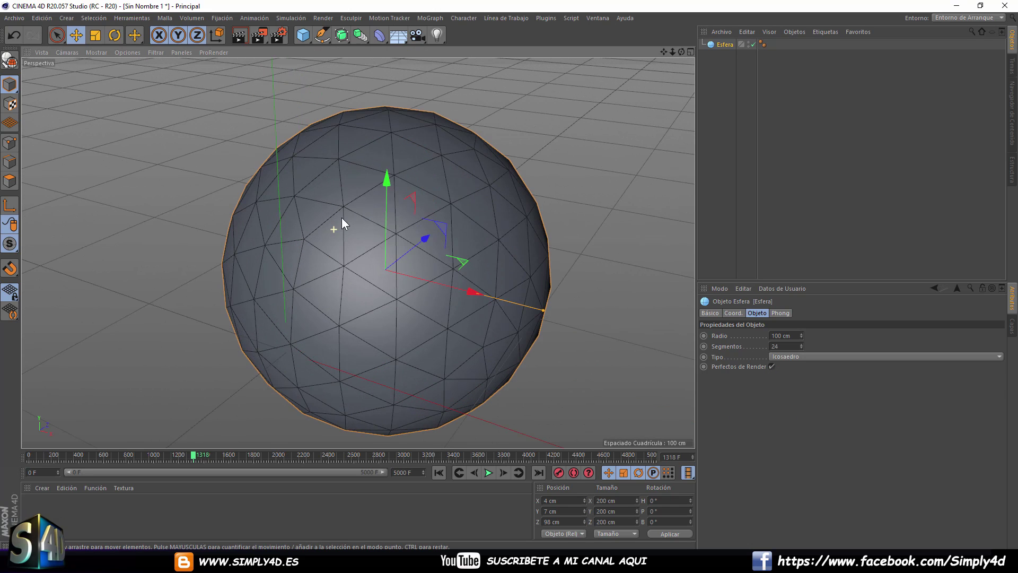
{"action": "left_click", "coordinate": [800, 344]}
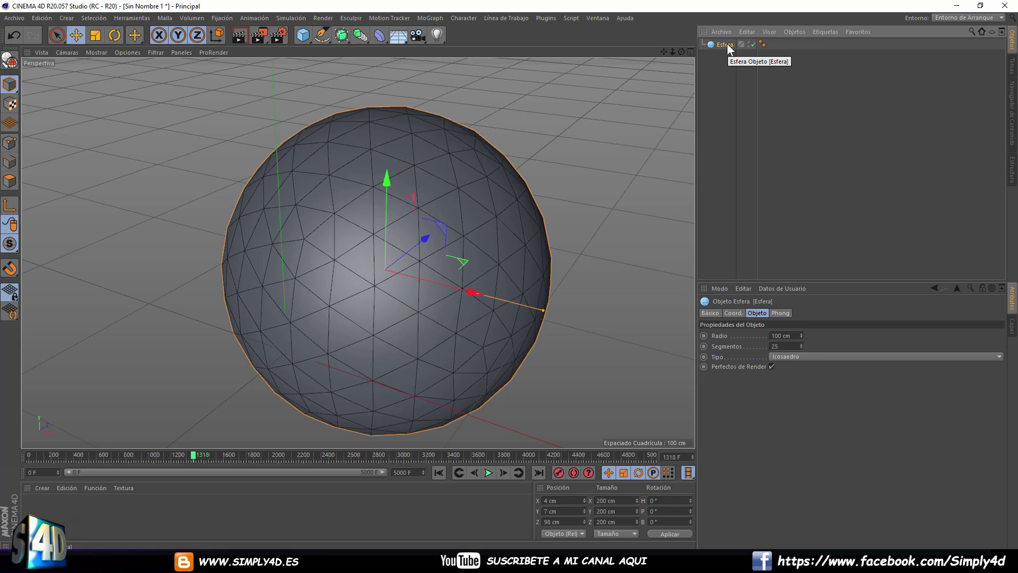
{"action": "key", "text": "c"}
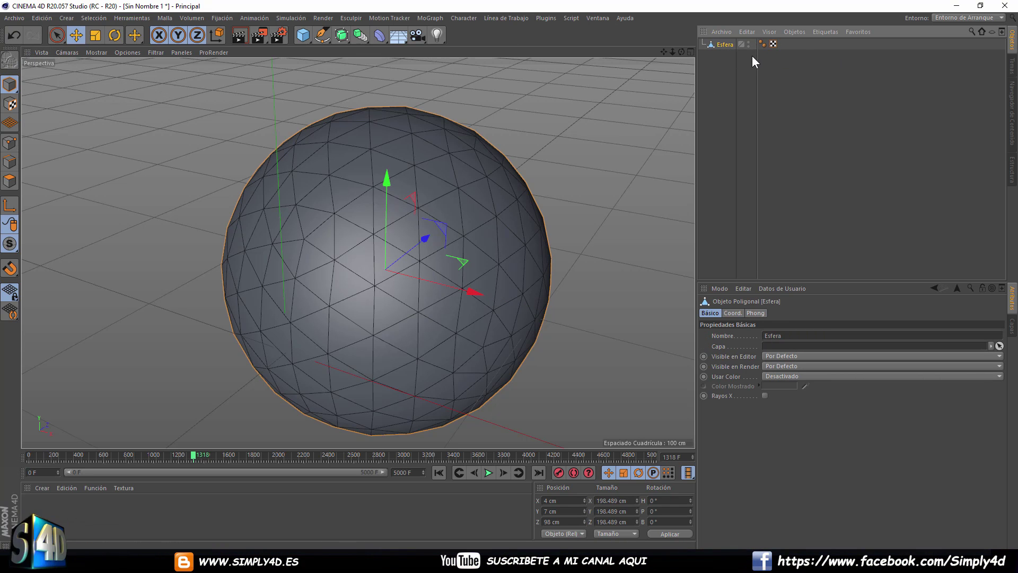
Duplicate the sphere as Esfera.1 and move the copy to the right.
{"action": "scroll", "coordinate": [431, 250], "scroll_direction": "down", "scroll_amount": 3}
{"action": "scroll", "coordinate": [431, 250], "scroll_direction": "down", "scroll_amount": 2}
{"action": "mouse_move", "coordinate": [450, 232]}
{"action": "left_mouse_down", "text": "alt"}
{"action": "mouse_move", "coordinate": [310, 250]}
{"action": "mouse_move", "coordinate": [752, 117]}
{"action": "left_mouse_up", "text": "alt"}
{"action": "left_click", "coordinate": [723, 46]}
{"action": "key", "text": "ctrl+c"}
{"action": "key", "text": "ctrl+v"}
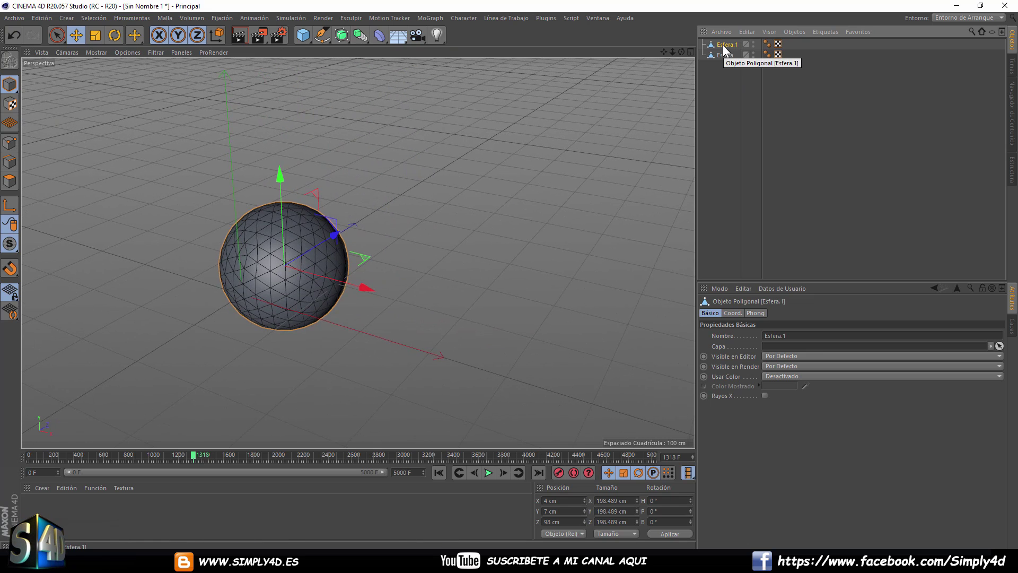
{"action": "left_click_drag", "start_coordinate": [374, 240], "coordinate": [578, 223]}
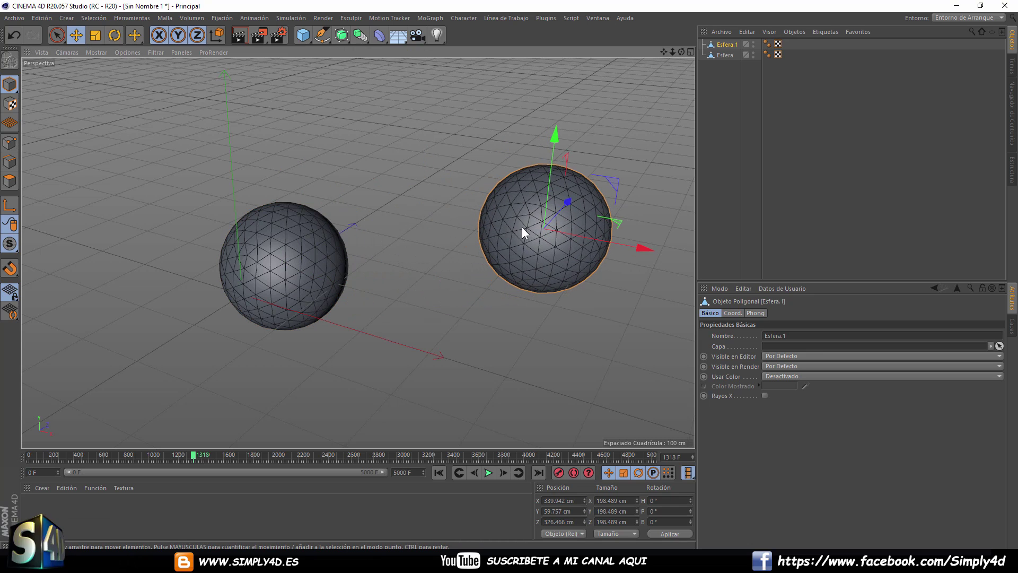
Scale up the original left sphere and apply a new white material to it.
{"action": "left_click", "coordinate": [300, 246]}
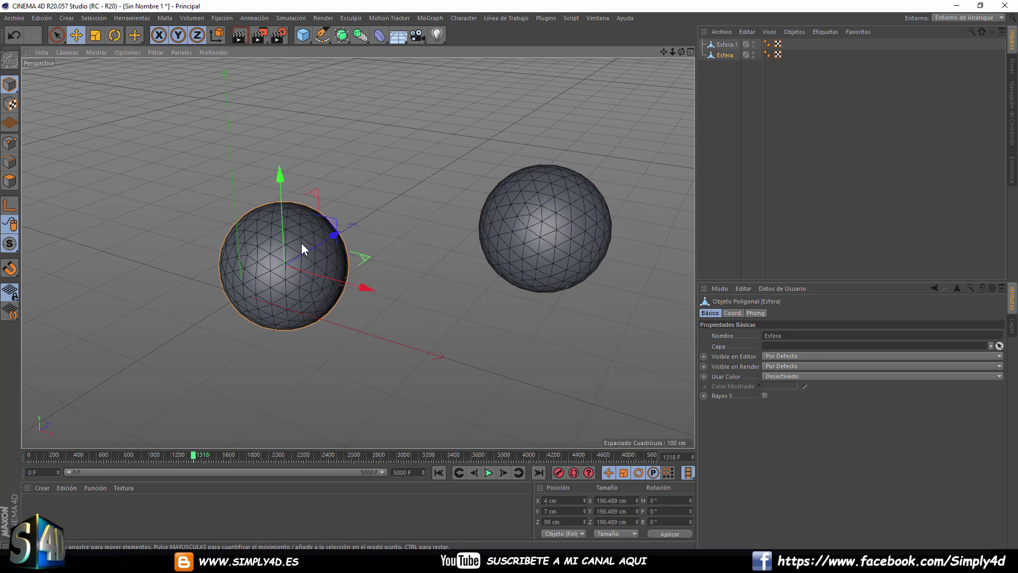
{"action": "left_click", "coordinate": [95, 37]}
{"action": "mouse_move", "coordinate": [403, 191]}
{"action": "left_mouse_down"}
{"action": "mouse_move", "coordinate": [561, 187]}
{"action": "mouse_move", "coordinate": [530, 202]}
{"action": "left_mouse_up"}
{"action": "double_click", "coordinate": [61, 512]}
{"action": "left_click_drag", "start_coordinate": [33, 506], "coordinate": [175, 371]}
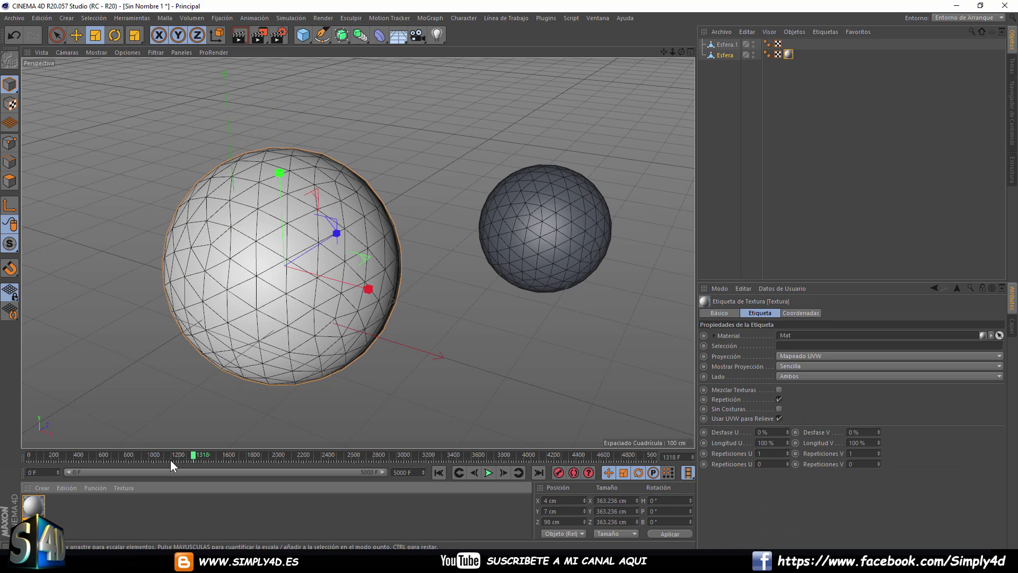
Create a red material, Mat.1, and apply it to the right sphere.
{"action": "double_click", "coordinate": [60, 509]}
{"action": "double_click", "coordinate": [61, 508]}
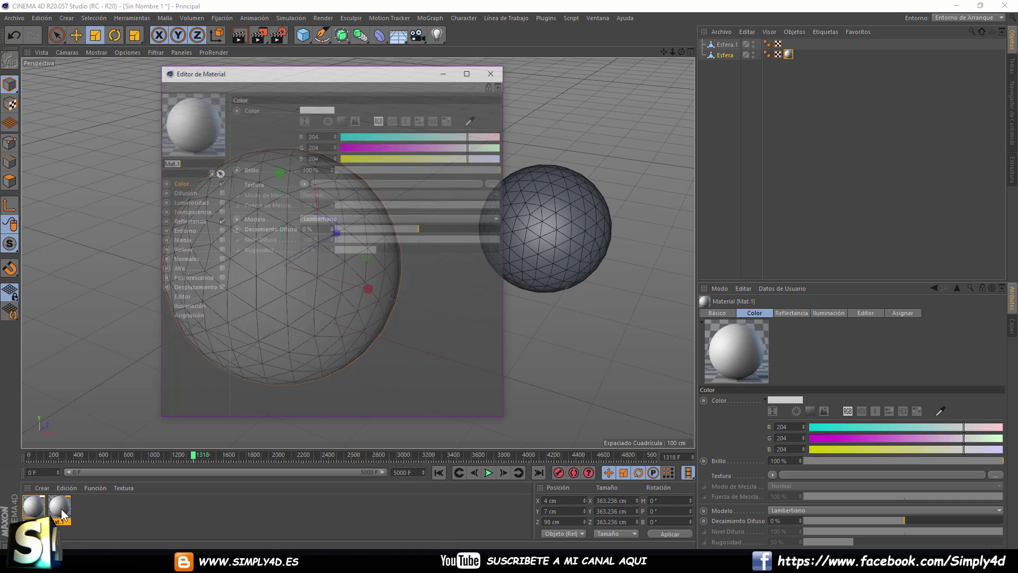
{"action": "left_click", "coordinate": [342, 120]}
{"action": "left_click", "coordinate": [393, 149]}
{"action": "left_click", "coordinate": [493, 71]}
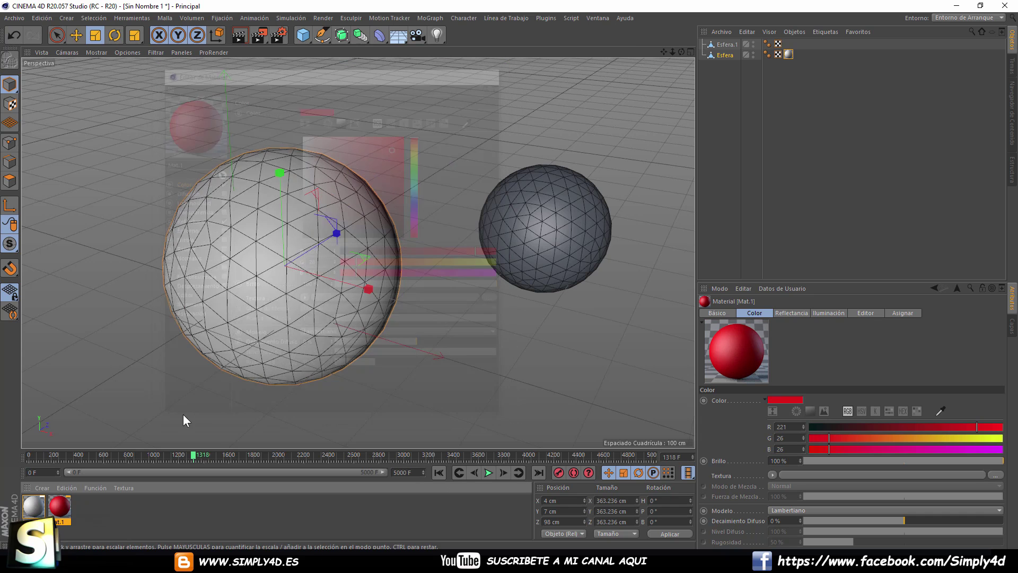
{"action": "left_click_drag", "start_coordinate": [59, 506], "coordinate": [518, 266]}
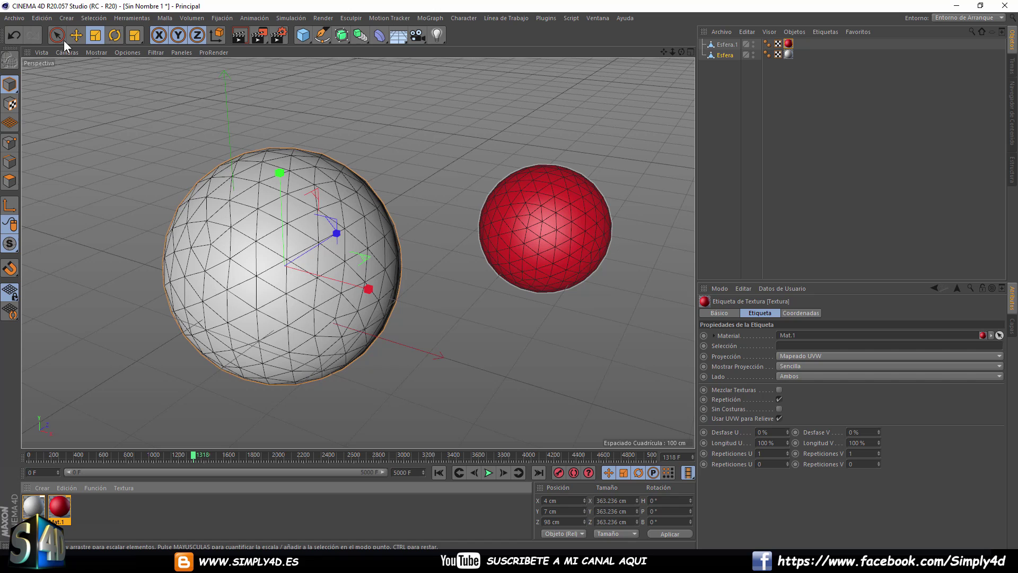
Switch the display to Gouraud Shading and keep Esfera.1 listed above Esfera.
{"action": "left_click", "coordinate": [96, 52]}
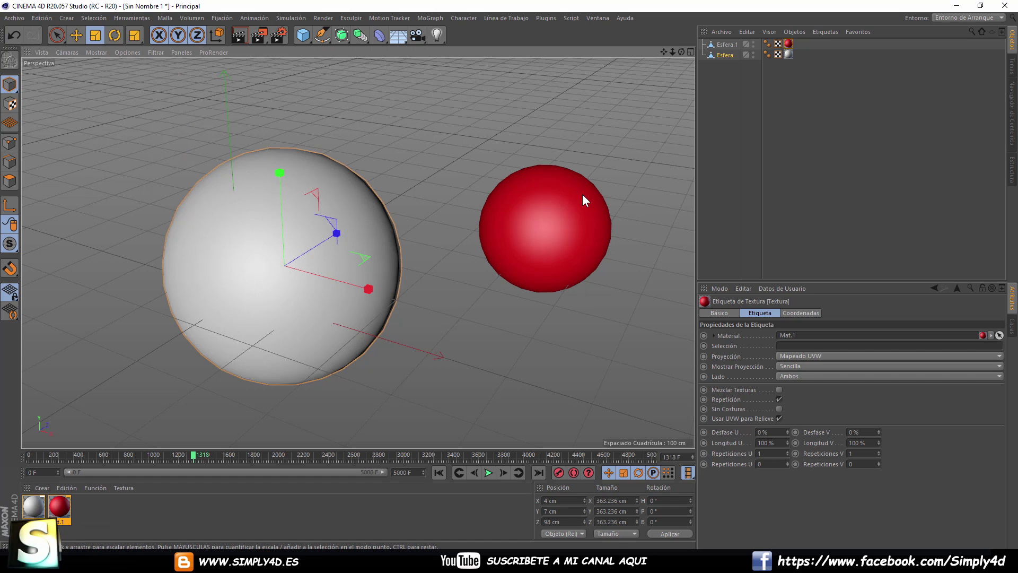
{"action": "left_click", "coordinate": [737, 111]}
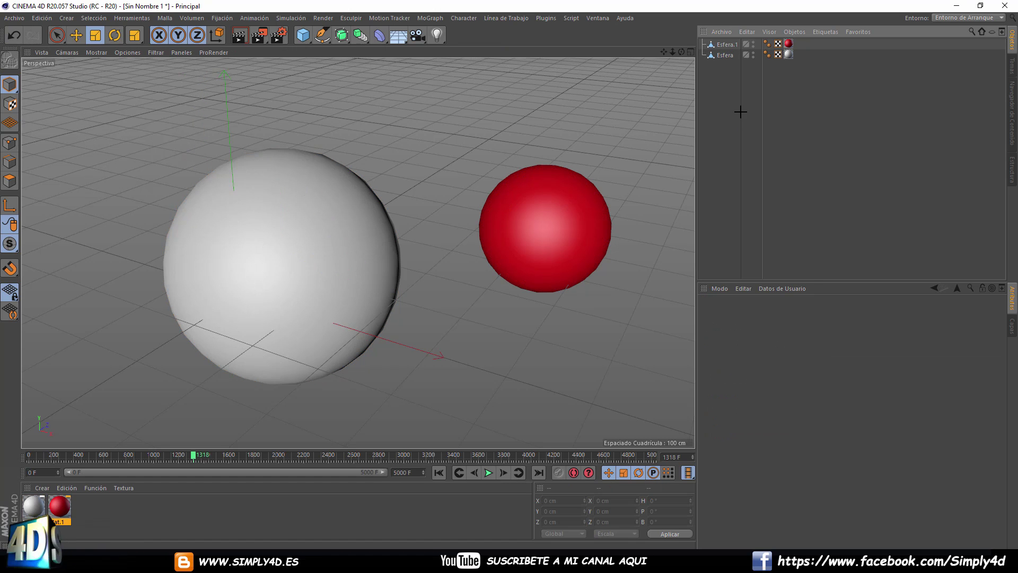
{"action": "left_click_drag", "start_coordinate": [726, 58], "coordinate": [723, 63]}
{"action": "double_click", "coordinate": [724, 44]}
{"action": "left_click", "coordinate": [723, 74]}
{"action": "left_click", "coordinate": [727, 56]}
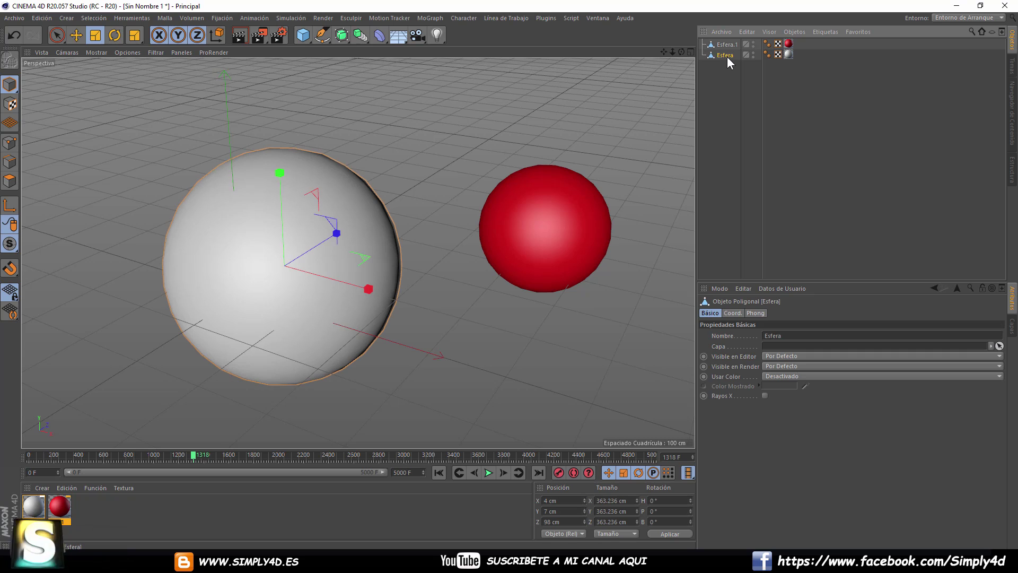
Add a Colisión deformer under Esfera and set Esfera.1 as its collider object.
{"action": "left_click", "coordinate": [376, 39]}
{"action": "left_click", "coordinate": [640, 142]}
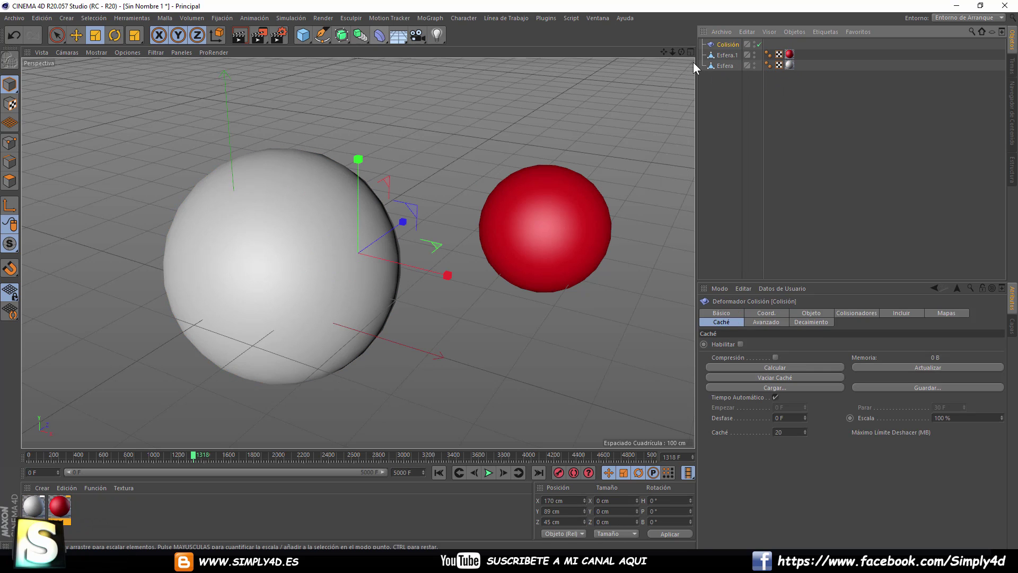
{"action": "left_click_drag", "start_coordinate": [722, 68], "coordinate": [727, 68]}
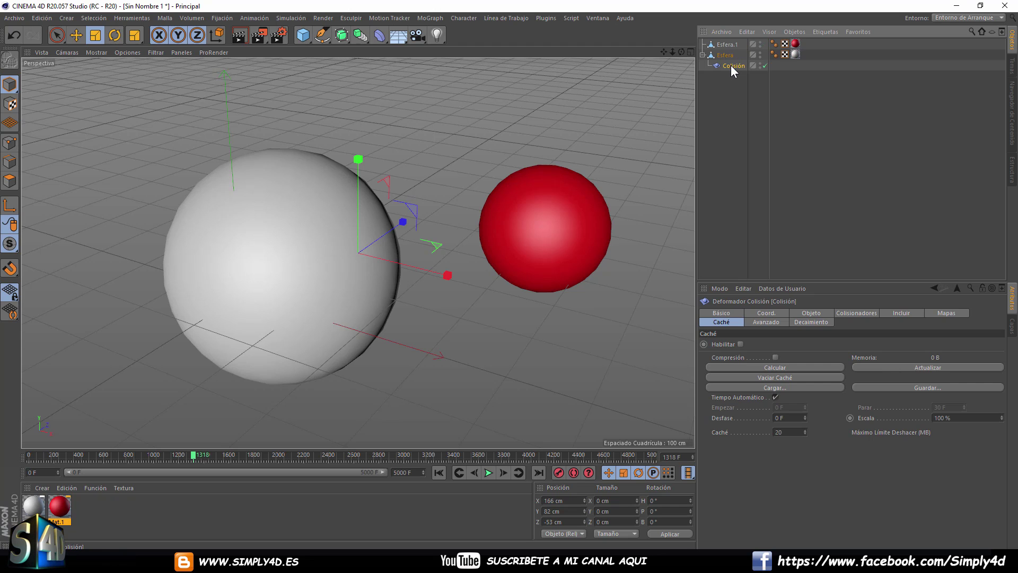
{"action": "left_click", "coordinate": [811, 313]}
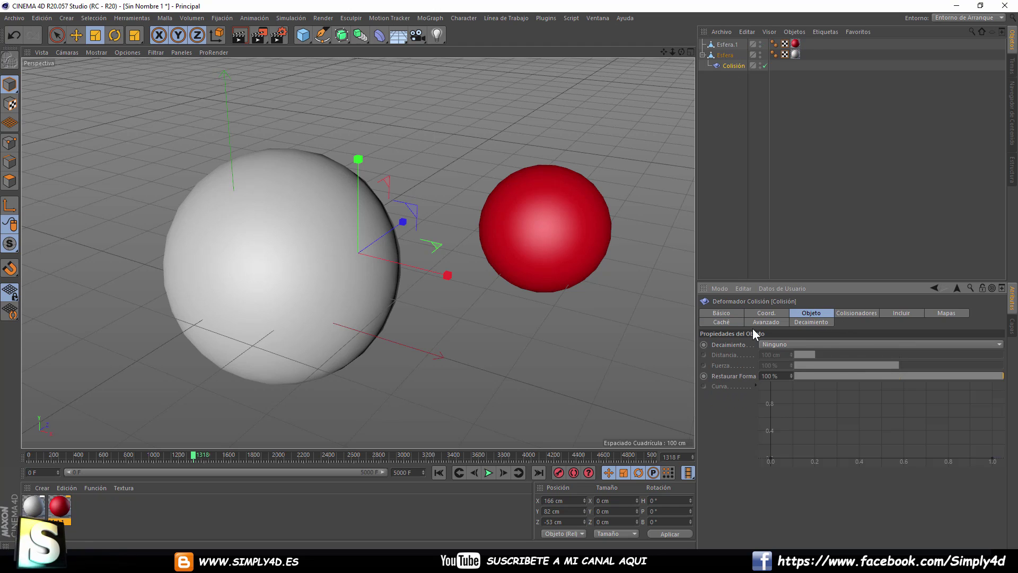
{"action": "left_click", "coordinate": [855, 313]}
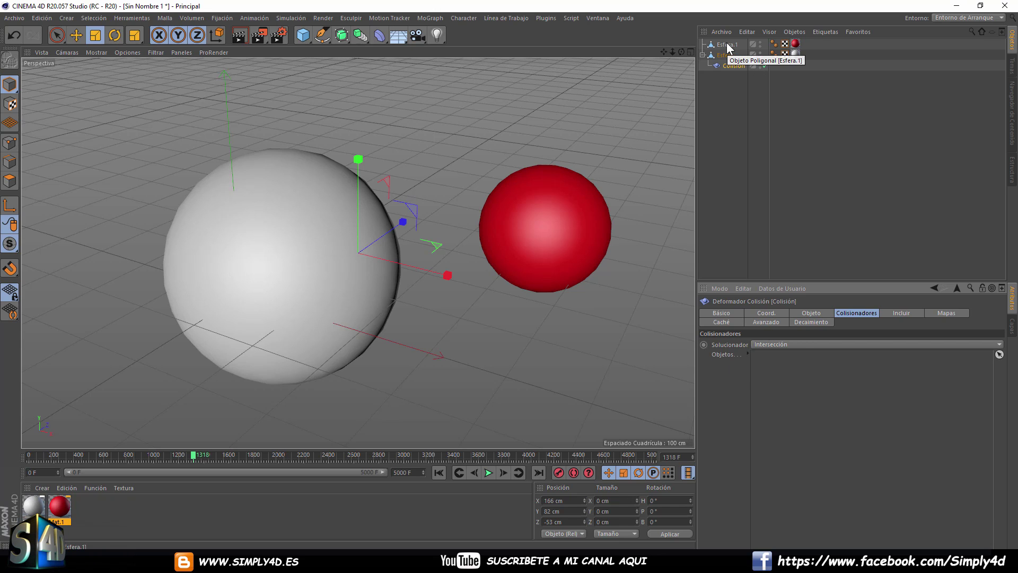
{"action": "left_click_drag", "start_coordinate": [728, 46], "coordinate": [785, 380]}
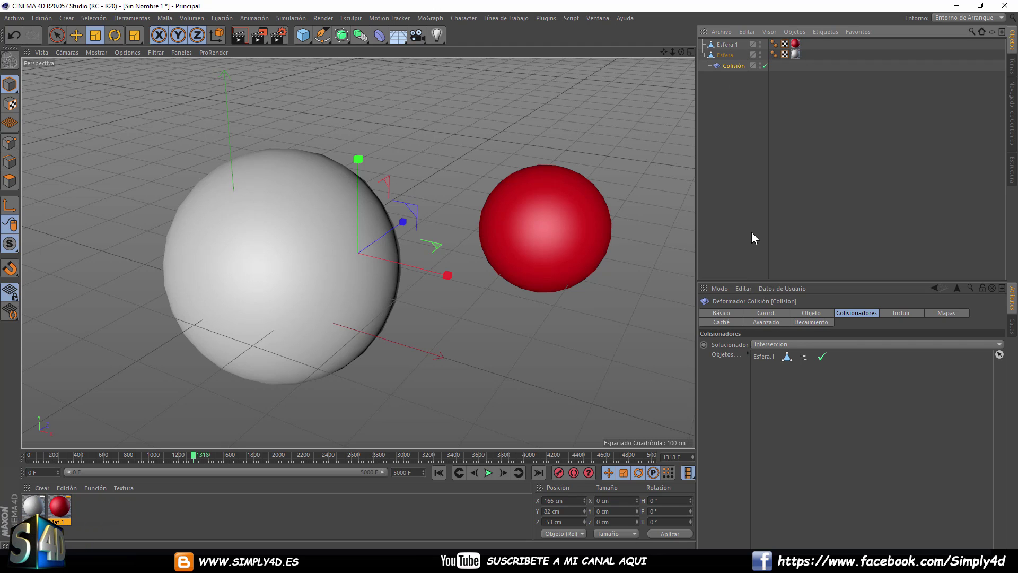
{"action": "left_click", "coordinate": [813, 314]}
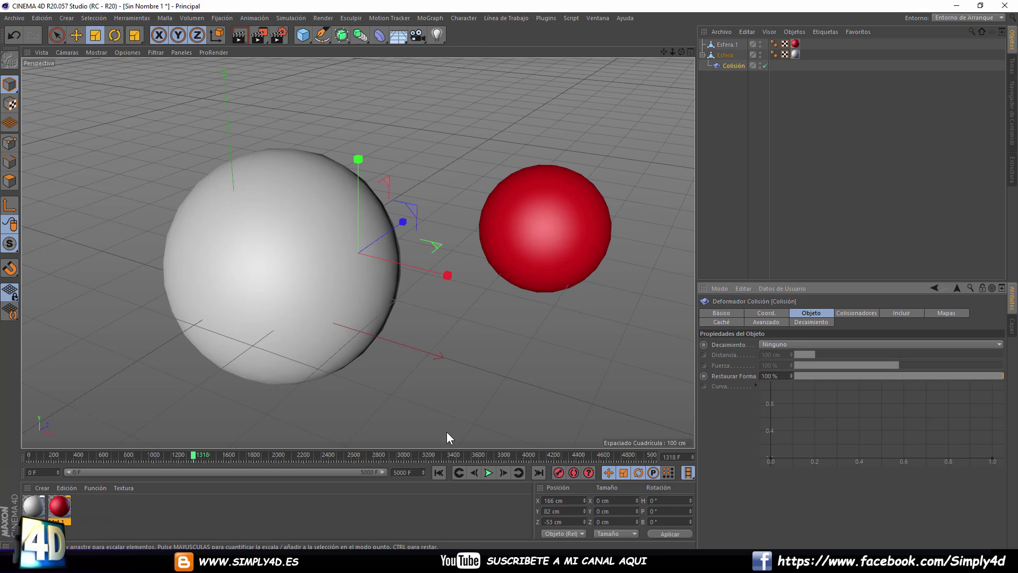
Rewind to frame 0 and move the red sphere into the white sphere.
{"action": "left_click_drag", "start_coordinate": [196, 456], "coordinate": [9, 463]}
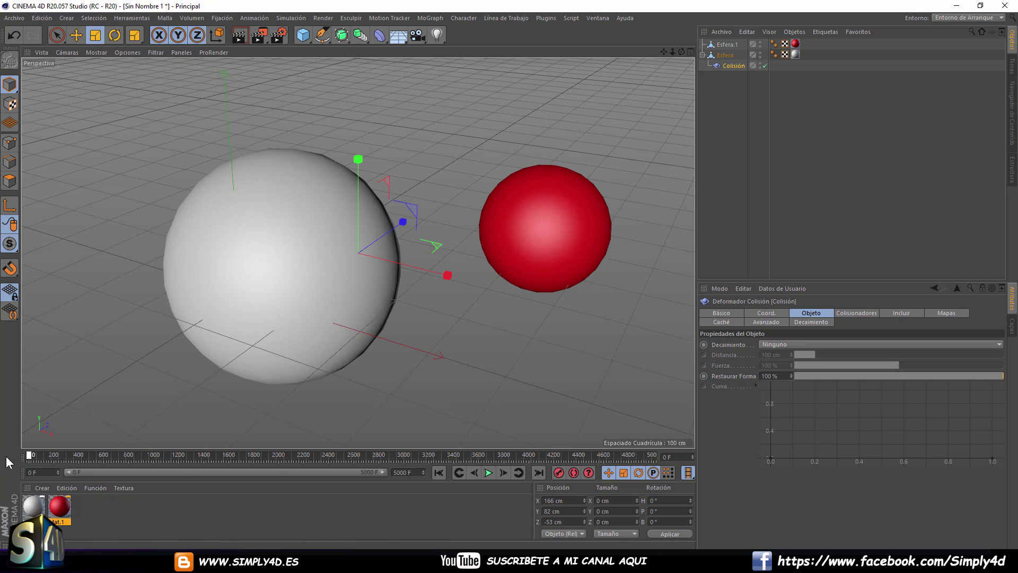
{"action": "mouse_move", "coordinate": [450, 184]}
{"action": "left_mouse_down", "text": "alt"}
{"action": "mouse_move", "coordinate": [364, 188]}
{"action": "mouse_move", "coordinate": [496, 206]}
{"action": "mouse_move", "coordinate": [363, 211]}
{"action": "mouse_move", "coordinate": [345, 188]}
{"action": "left_mouse_up", "text": "alt"}
{"action": "left_click", "coordinate": [550, 193]}
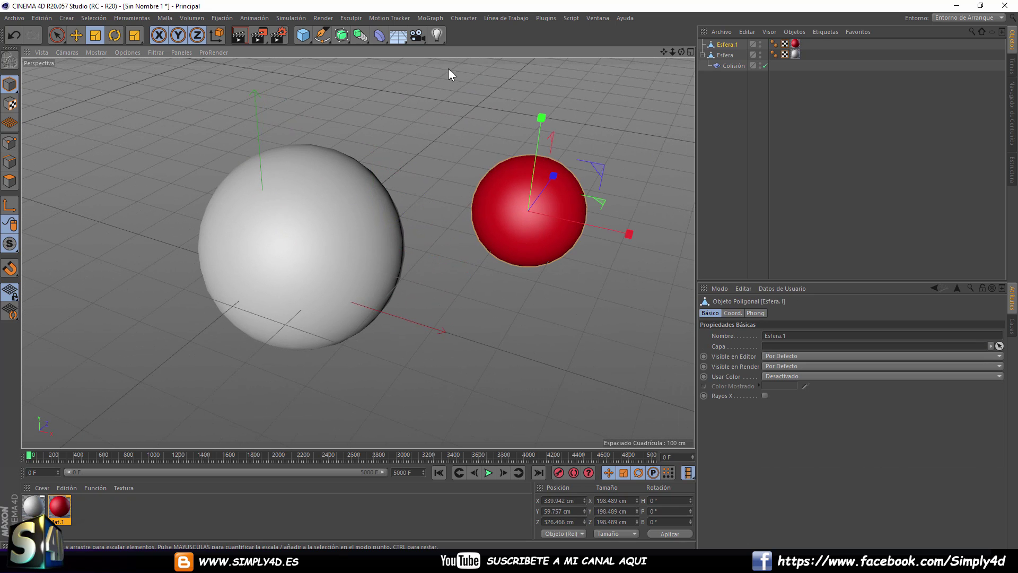
{"action": "left_click", "coordinate": [87, 37]}
{"action": "mouse_move", "coordinate": [566, 141]}
{"action": "left_mouse_down"}
{"action": "mouse_move", "coordinate": [467, 149]}
{"action": "mouse_move", "coordinate": [584, 139]}
{"action": "mouse_move", "coordinate": [557, 135]}
{"action": "mouse_move", "coordinate": [523, 152]}
{"action": "mouse_move", "coordinate": [549, 175]}
{"action": "mouse_move", "coordinate": [446, 192]}
{"action": "mouse_move", "coordinate": [579, 168]}
{"action": "left_mouse_up"}
Set the Collision deformer's solver to Fuera (Volumen).
{"action": "left_click", "coordinate": [734, 66]}
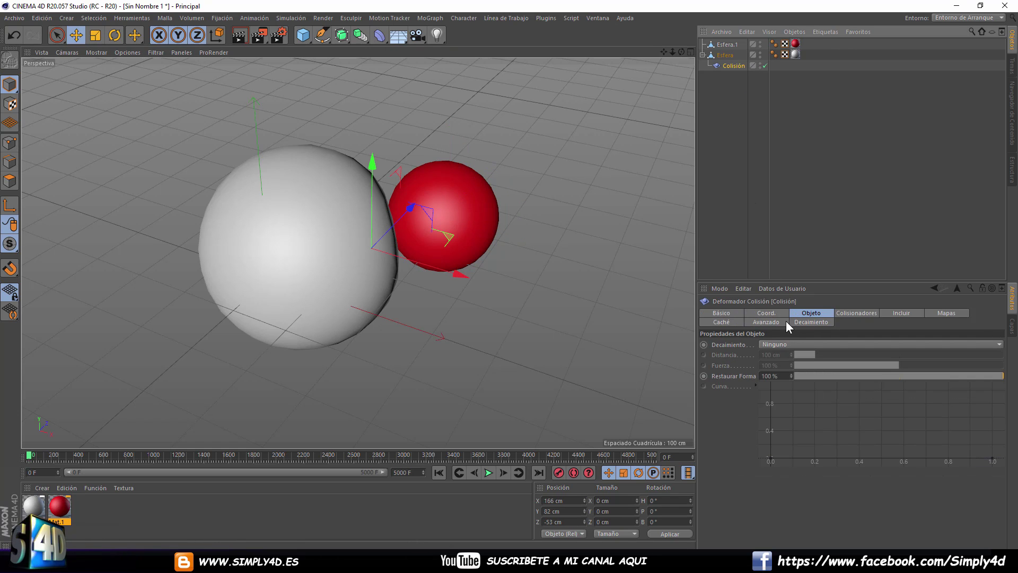
{"action": "left_click", "coordinate": [859, 311]}
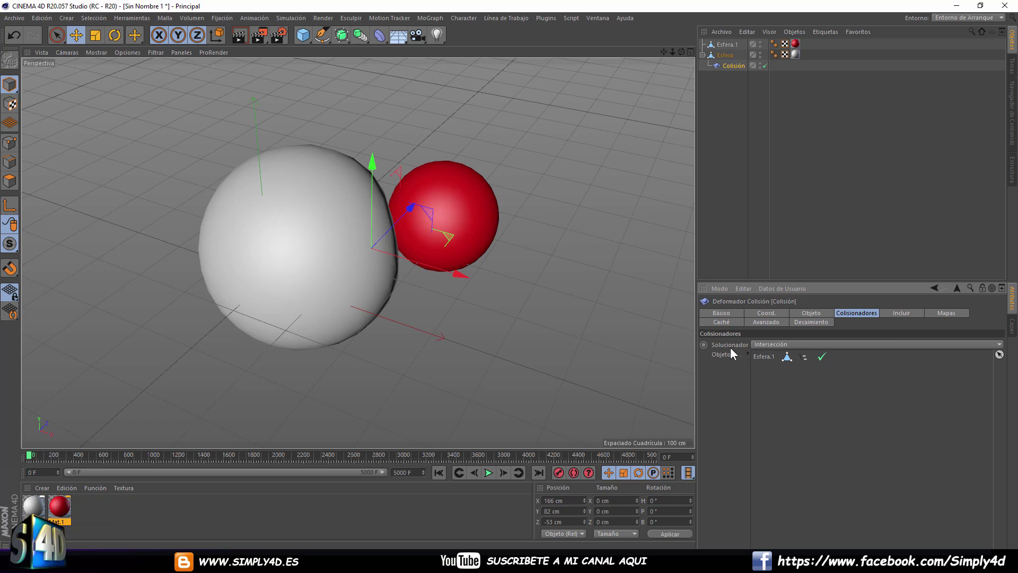
{"action": "left_click", "coordinate": [758, 346]}
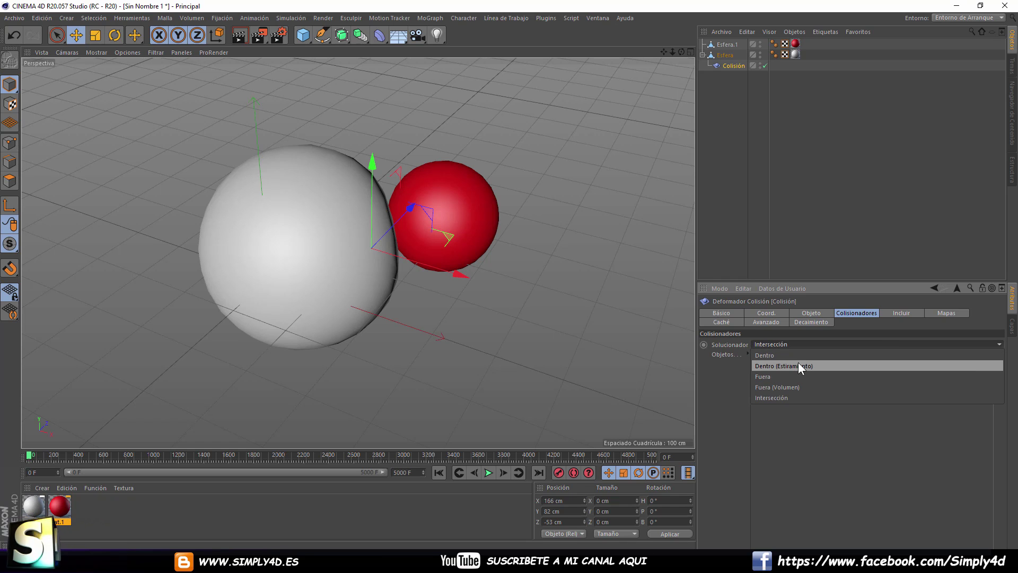
{"action": "left_click", "coordinate": [775, 386]}
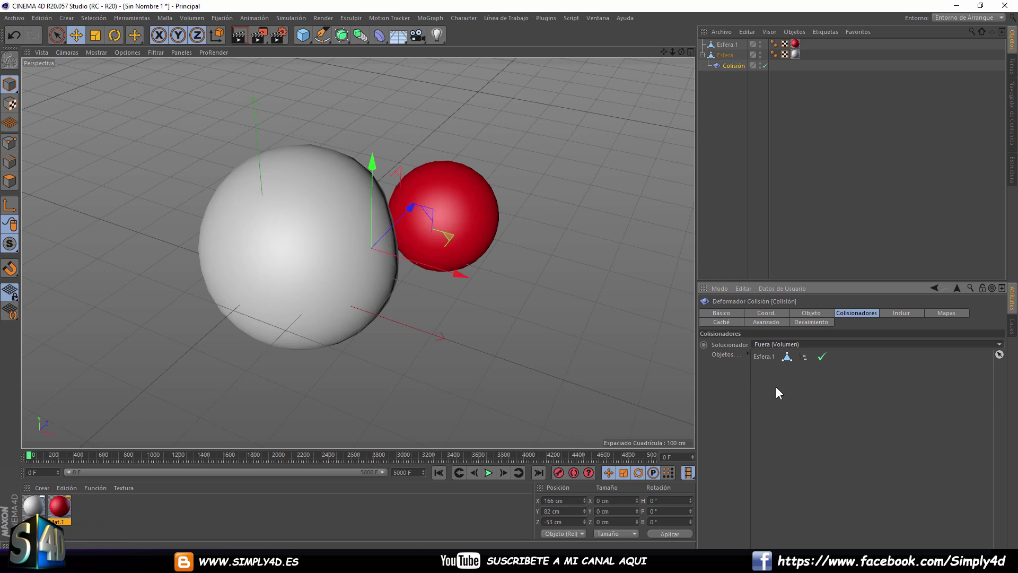
Push the red sphere into the white one during playback, then stop and rewind.
{"action": "left_click", "coordinate": [480, 197]}
{"action": "mouse_move", "coordinate": [543, 182]}
{"action": "left_mouse_down"}
{"action": "mouse_move", "coordinate": [456, 202]}
{"action": "mouse_move", "coordinate": [667, 160]}
{"action": "mouse_move", "coordinate": [471, 195]}
{"action": "mouse_move", "coordinate": [492, 192]}
{"action": "left_mouse_up"}
{"action": "mouse_move", "coordinate": [411, 210]}
{"action": "left_mouse_down", "text": "alt"}
{"action": "mouse_move", "coordinate": [269, 160]}
{"action": "mouse_move", "coordinate": [298, 213]}
{"action": "mouse_move", "coordinate": [578, 227]}
{"action": "left_mouse_up", "text": "alt"}
{"action": "left_click", "coordinate": [489, 473]}
{"action": "mouse_move", "coordinate": [572, 287]}
{"action": "left_mouse_down"}
{"action": "mouse_move", "coordinate": [560, 323]}
{"action": "mouse_move", "coordinate": [558, 255]}
{"action": "mouse_move", "coordinate": [466, 256]}
{"action": "mouse_move", "coordinate": [523, 244]}
{"action": "mouse_move", "coordinate": [539, 263]}
{"action": "mouse_move", "coordinate": [495, 204]}
{"action": "mouse_move", "coordinate": [555, 263]}
{"action": "mouse_move", "coordinate": [478, 243]}
{"action": "mouse_move", "coordinate": [487, 276]}
{"action": "left_mouse_up"}
{"action": "left_click", "coordinate": [488, 472]}
{"action": "left_click", "coordinate": [439, 472]}
Set the Collision deformer's Restaurar Forma to 50%.
{"action": "left_click", "coordinate": [732, 66]}
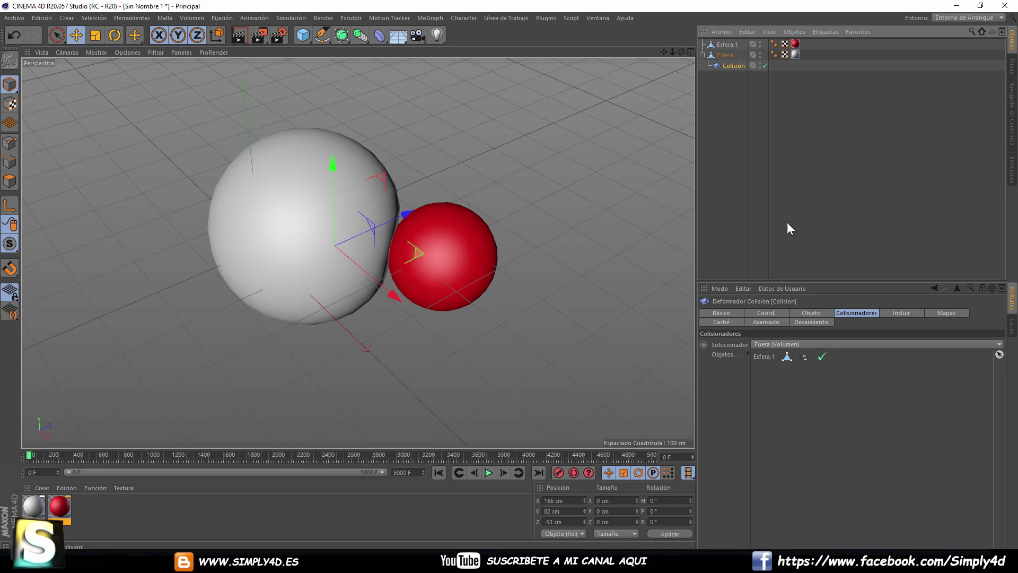
{"action": "left_click", "coordinate": [812, 313]}
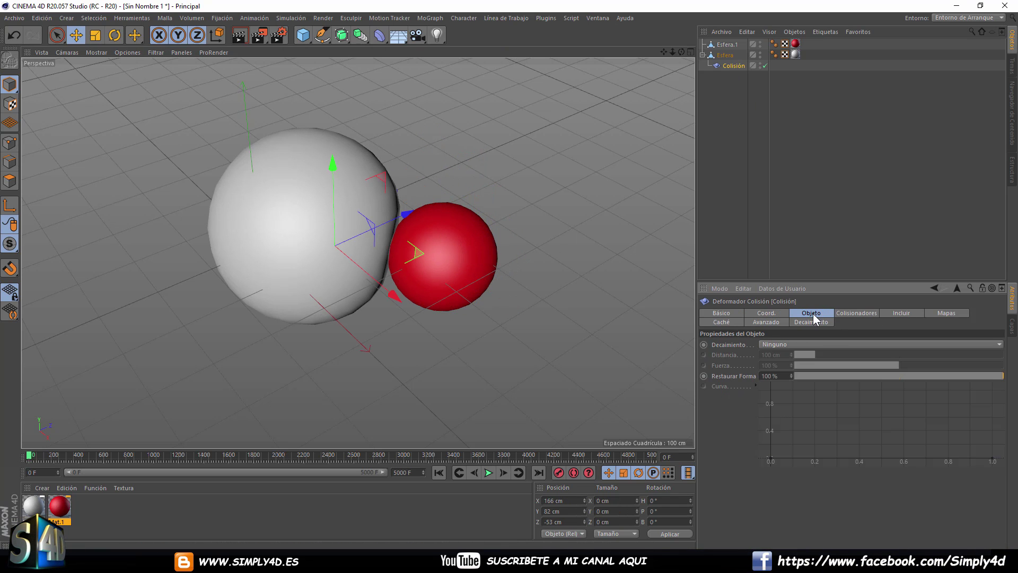
{"action": "left_click", "coordinate": [771, 376]}
{"action": "type", "text": "450"}
{"action": "key", "text": "Home"}
{"action": "key", "text": "Delete"}
{"action": "key", "text": "Return"}
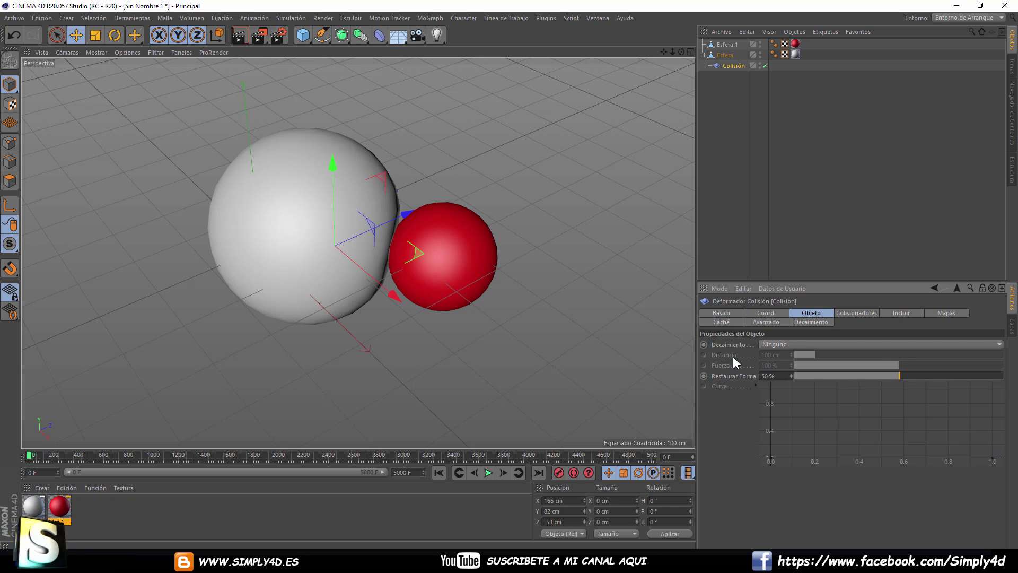
Move the red sphere during playback, then lower Restaurar Forma to 10% and push again.
{"action": "left_click", "coordinate": [473, 256]}
{"action": "mouse_move", "coordinate": [472, 256]}
{"action": "left_mouse_down"}
{"action": "mouse_move", "coordinate": [589, 224]}
{"action": "mouse_move", "coordinate": [553, 225]}
{"action": "mouse_move", "coordinate": [445, 263]}
{"action": "mouse_move", "coordinate": [415, 257]}
{"action": "mouse_move", "coordinate": [522, 266]}
{"action": "mouse_move", "coordinate": [324, 416]}
{"action": "mouse_move", "coordinate": [306, 381]}
{"action": "mouse_move", "coordinate": [504, 372]}
{"action": "mouse_move", "coordinate": [522, 341]}
{"action": "mouse_move", "coordinate": [484, 319]}
{"action": "mouse_move", "coordinate": [479, 302]}
{"action": "mouse_move", "coordinate": [513, 303]}
{"action": "left_mouse_up"}
{"action": "left_click", "coordinate": [488, 472]}
{"action": "left_click", "coordinate": [733, 65]}
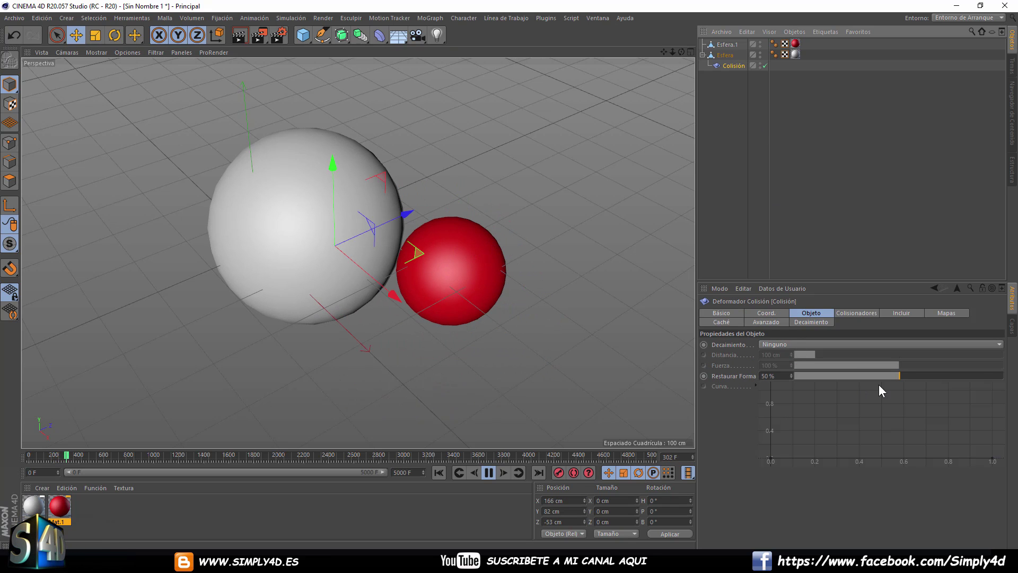
{"action": "left_click_drag", "start_coordinate": [892, 375], "coordinate": [816, 376]}
{"action": "mouse_move", "coordinate": [435, 271]}
{"action": "left_mouse_down"}
{"action": "mouse_move", "coordinate": [554, 280]}
{"action": "mouse_move", "coordinate": [471, 247]}
{"action": "mouse_move", "coordinate": [453, 259]}
{"action": "mouse_move", "coordinate": [560, 303]}
{"action": "mouse_move", "coordinate": [413, 244]}
{"action": "mouse_move", "coordinate": [510, 352]}
{"action": "mouse_move", "coordinate": [298, 245]}
{"action": "mouse_move", "coordinate": [298, 282]}
{"action": "mouse_move", "coordinate": [397, 361]}
{"action": "mouse_move", "coordinate": [535, 284]}
{"action": "mouse_move", "coordinate": [583, 318]}
{"action": "mouse_move", "coordinate": [408, 251]}
{"action": "mouse_move", "coordinate": [575, 325]}
{"action": "mouse_move", "coordinate": [577, 314]}
{"action": "mouse_move", "coordinate": [412, 245]}
{"action": "mouse_move", "coordinate": [558, 259]}
{"action": "left_mouse_up"}
Stop playback and place the white sphere under a new Subdivision Surface.
{"action": "left_click", "coordinate": [490, 474]}
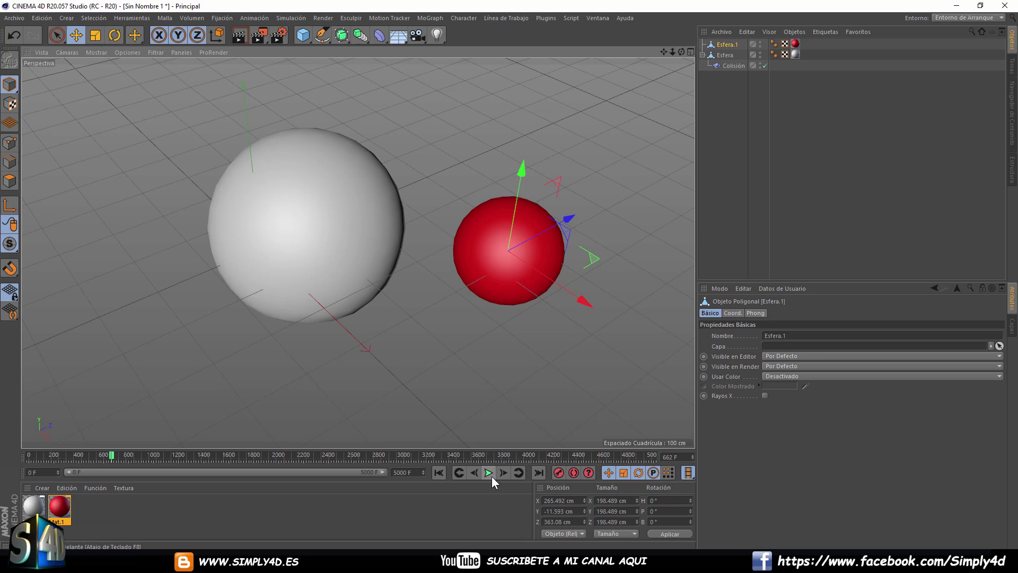
{"action": "left_click", "coordinate": [342, 35]}
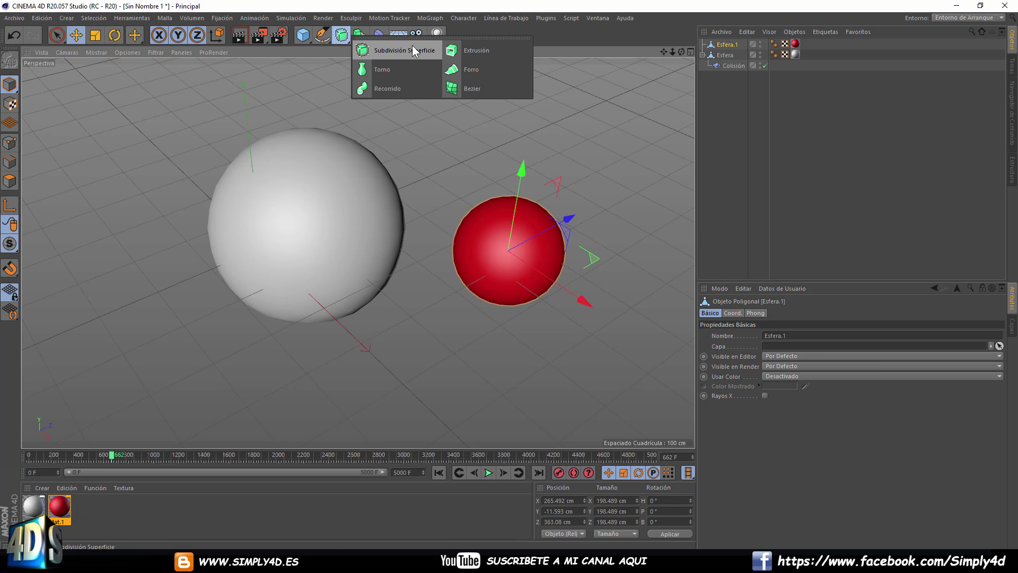
{"action": "left_click", "coordinate": [412, 50]}
{"action": "left_click_drag", "start_coordinate": [726, 62], "coordinate": [728, 65]}
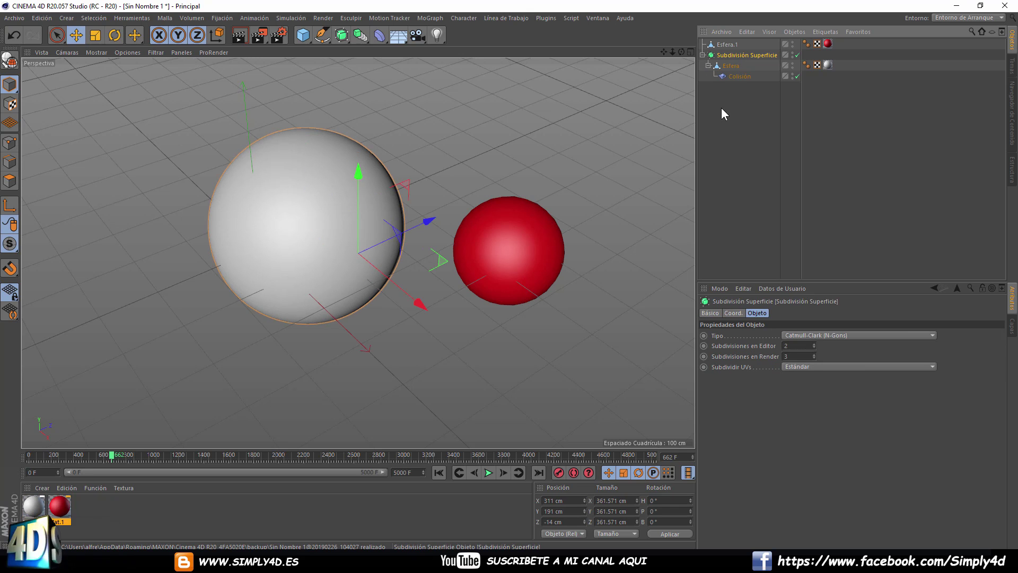
Push the red sphere into the white sphere while the animation plays from frame 0.
{"action": "left_click", "coordinate": [555, 261]}
{"action": "mouse_move", "coordinate": [592, 268]}
{"action": "left_mouse_down"}
{"action": "mouse_move", "coordinate": [507, 259]}
{"action": "mouse_move", "coordinate": [598, 286]}
{"action": "mouse_move", "coordinate": [421, 275]}
{"action": "left_mouse_up"}
{"action": "left_click", "coordinate": [437, 472]}
{"action": "left_click", "coordinate": [488, 472]}
{"action": "mouse_move", "coordinate": [524, 321]}
{"action": "left_mouse_down"}
{"action": "mouse_move", "coordinate": [414, 264]}
{"action": "mouse_move", "coordinate": [391, 237]}
{"action": "mouse_move", "coordinate": [496, 307]}
{"action": "mouse_move", "coordinate": [487, 327]}
{"action": "mouse_move", "coordinate": [286, 215]}
{"action": "mouse_move", "coordinate": [161, 281]}
{"action": "mouse_move", "coordinate": [230, 307]}
{"action": "mouse_move", "coordinate": [517, 348]}
{"action": "mouse_move", "coordinate": [337, 207]}
{"action": "mouse_move", "coordinate": [212, 313]}
{"action": "mouse_move", "coordinate": [273, 404]}
{"action": "mouse_move", "coordinate": [489, 345]}
{"action": "mouse_move", "coordinate": [359, 253]}
{"action": "mouse_move", "coordinate": [511, 293]}
{"action": "mouse_move", "coordinate": [504, 392]}
{"action": "left_mouse_up"}
{"action": "left_click", "coordinate": [489, 472]}
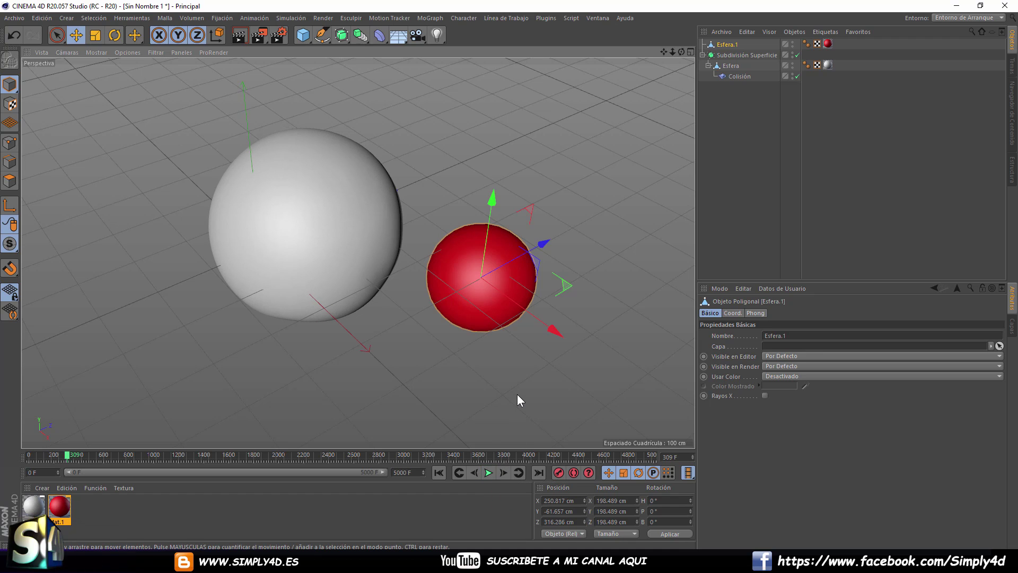
Raise Restaurar Forma to 19% and push the red sphere in during playback.
{"action": "left_click", "coordinate": [737, 76]}
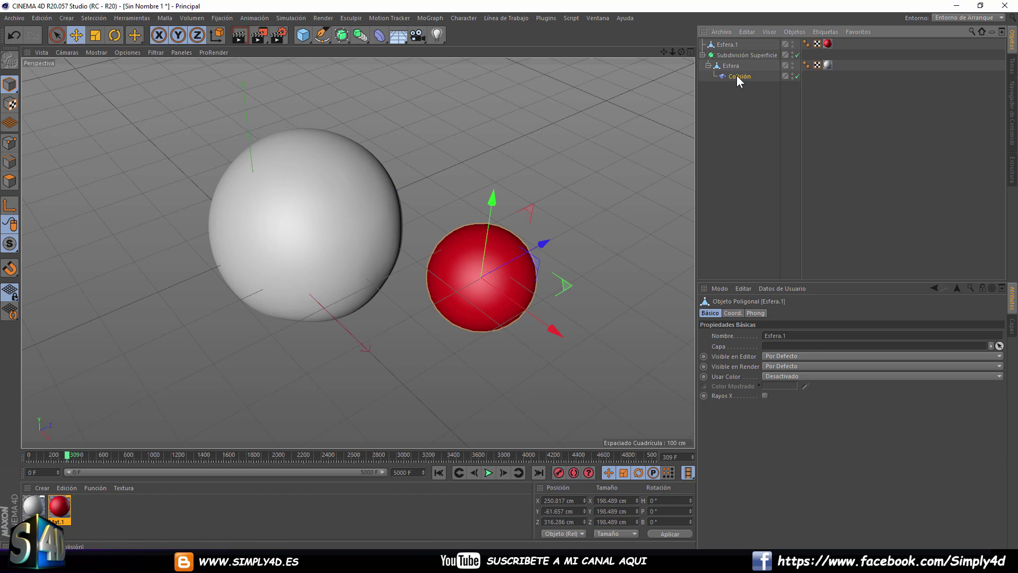
{"action": "left_click_drag", "start_coordinate": [817, 376], "coordinate": [843, 378]}
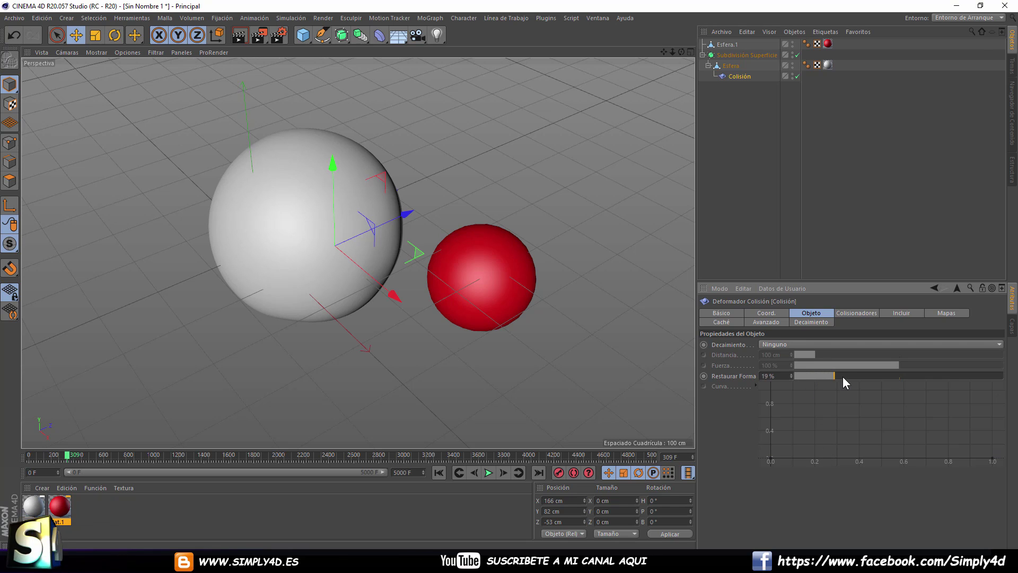
{"action": "left_click", "coordinate": [517, 281]}
{"action": "left_click", "coordinate": [489, 472]}
{"action": "mouse_move", "coordinate": [466, 310]}
{"action": "left_mouse_down"}
{"action": "mouse_move", "coordinate": [432, 284]}
{"action": "mouse_move", "coordinate": [457, 355]}
{"action": "mouse_move", "coordinate": [530, 293]}
{"action": "mouse_move", "coordinate": [429, 295]}
{"action": "mouse_move", "coordinate": [455, 282]}
{"action": "mouse_move", "coordinate": [333, 220]}
{"action": "mouse_move", "coordinate": [406, 263]}
{"action": "mouse_move", "coordinate": [383, 232]}
{"action": "mouse_move", "coordinate": [530, 308]}
{"action": "mouse_move", "coordinate": [255, 340]}
{"action": "mouse_move", "coordinate": [239, 331]}
{"action": "mouse_move", "coordinate": [396, 239]}
{"action": "mouse_move", "coordinate": [470, 277]}
{"action": "mouse_move", "coordinate": [346, 224]}
{"action": "mouse_move", "coordinate": [377, 208]}
{"action": "mouse_move", "coordinate": [504, 314]}
{"action": "mouse_move", "coordinate": [329, 314]}
{"action": "mouse_move", "coordinate": [561, 289]}
{"action": "mouse_move", "coordinate": [555, 316]}
{"action": "mouse_move", "coordinate": [452, 318]}
{"action": "mouse_move", "coordinate": [494, 416]}
{"action": "left_mouse_up"}
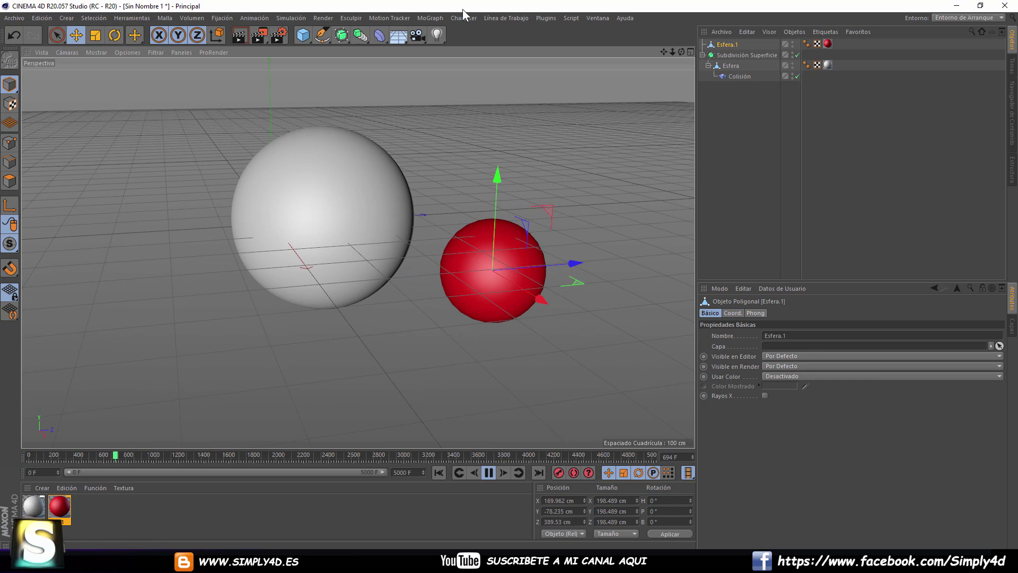
Add a Jiggle deformer under Esfera, then rewind and push the red sphere toward it.
{"action": "left_click", "coordinate": [738, 68]}
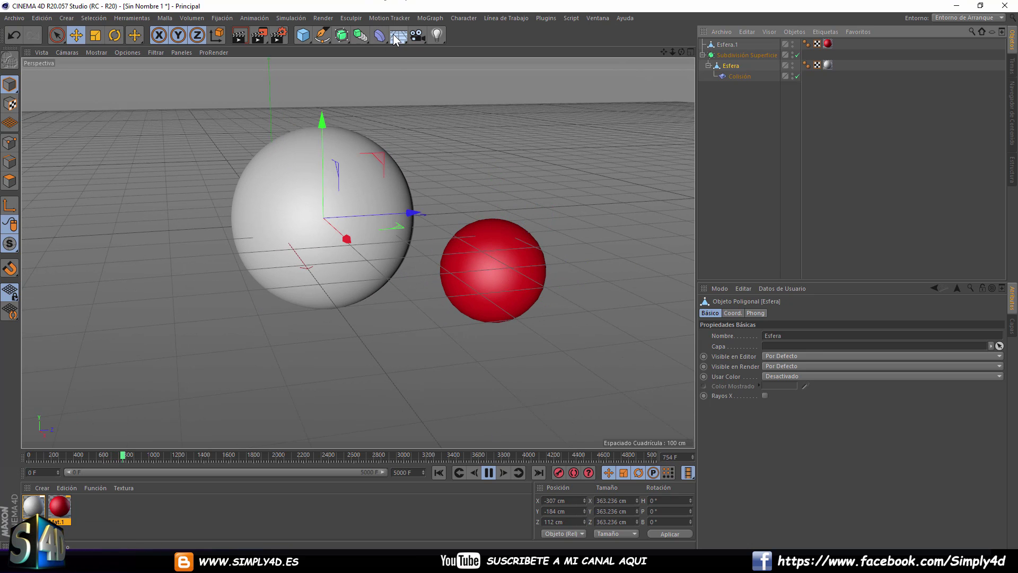
{"action": "left_click", "coordinate": [384, 36]}
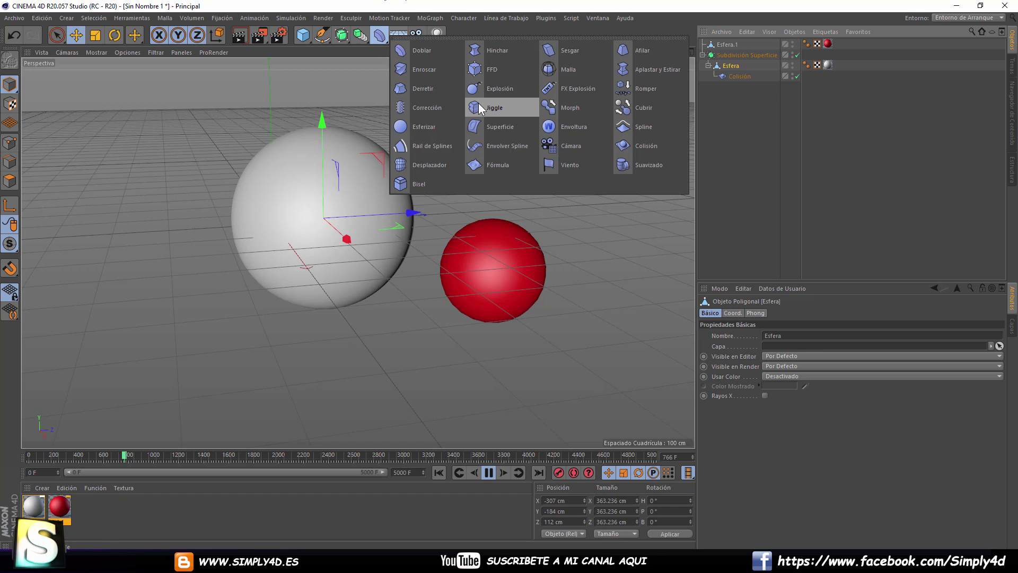
{"action": "left_click", "coordinate": [494, 108]}
{"action": "left_click_drag", "start_coordinate": [722, 46], "coordinate": [735, 91]}
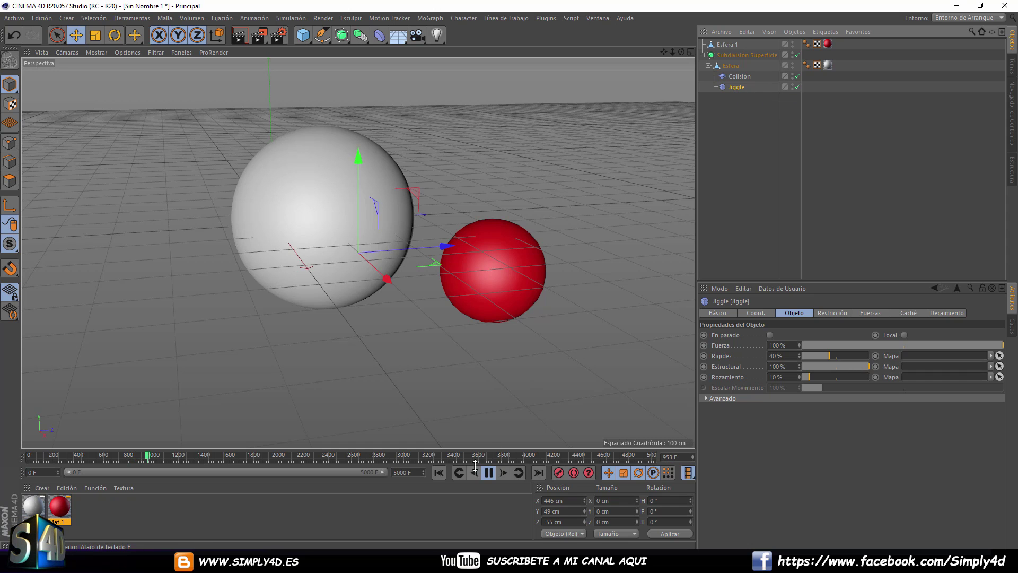
{"action": "left_click", "coordinate": [438, 472]}
{"action": "mouse_move", "coordinate": [512, 289]}
{"action": "left_mouse_down"}
{"action": "mouse_move", "coordinate": [563, 294]}
{"action": "mouse_move", "coordinate": [524, 286]}
{"action": "mouse_move", "coordinate": [316, 406]}
{"action": "mouse_move", "coordinate": [324, 338]}
{"action": "mouse_move", "coordinate": [364, 270]}
{"action": "mouse_move", "coordinate": [448, 344]}
{"action": "mouse_move", "coordinate": [562, 268]}
{"action": "mouse_move", "coordinate": [457, 167]}
{"action": "mouse_move", "coordinate": [513, 165]}
{"action": "mouse_move", "coordinate": [562, 296]}
{"action": "mouse_move", "coordinate": [392, 380]}
{"action": "mouse_move", "coordinate": [288, 313]}
{"action": "mouse_move", "coordinate": [323, 378]}
{"action": "mouse_move", "coordinate": [415, 291]}
{"action": "mouse_move", "coordinate": [431, 336]}
{"action": "mouse_move", "coordinate": [559, 320]}
{"action": "mouse_move", "coordinate": [588, 249]}
{"action": "left_mouse_up"}
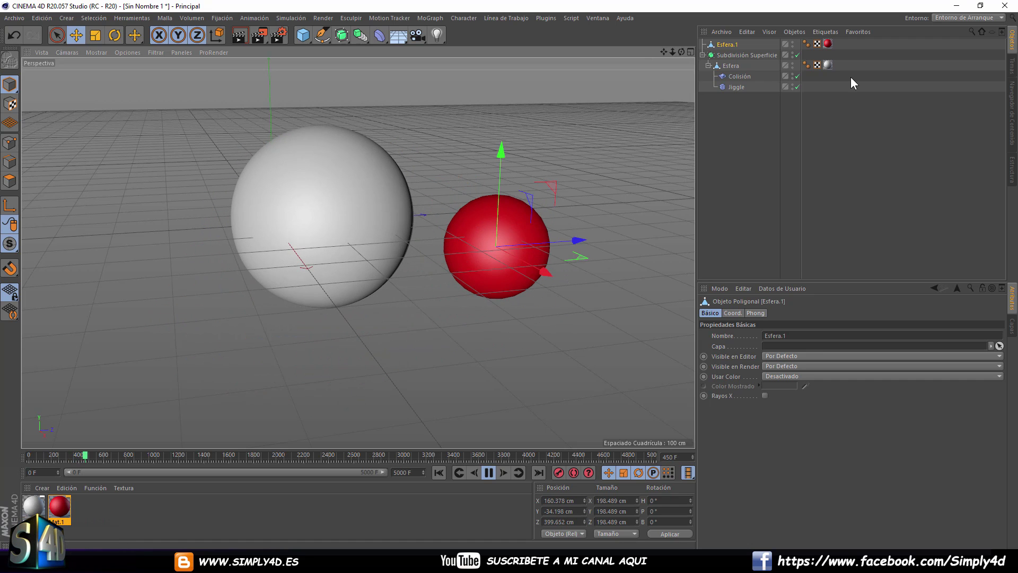
Raise Subdivision Surface editor and render subdivisions to 4, then push the red sphere in.
{"action": "left_click", "coordinate": [739, 57]}
{"action": "left_click", "coordinate": [814, 343]}
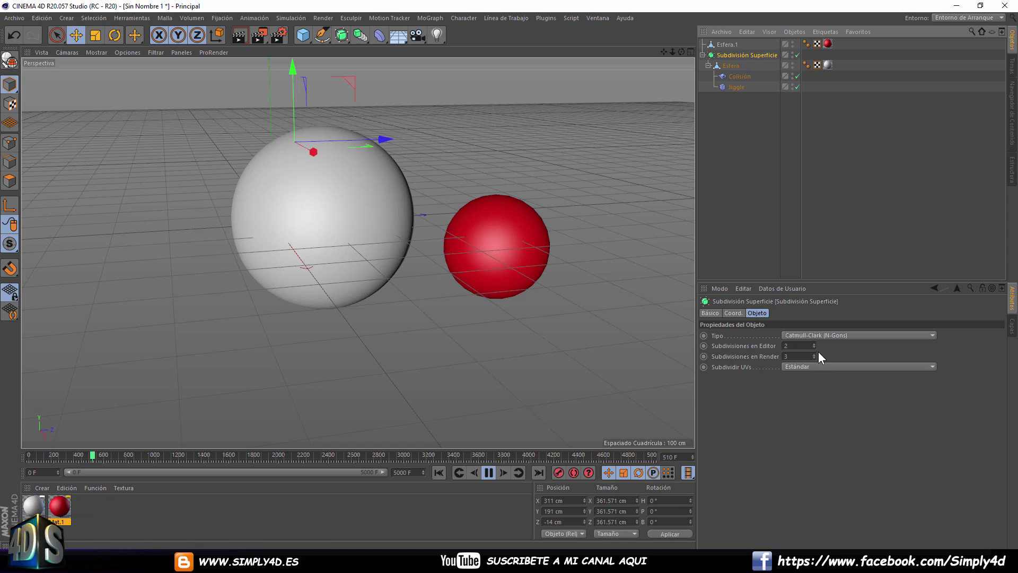
{"action": "left_click", "coordinate": [815, 354]}
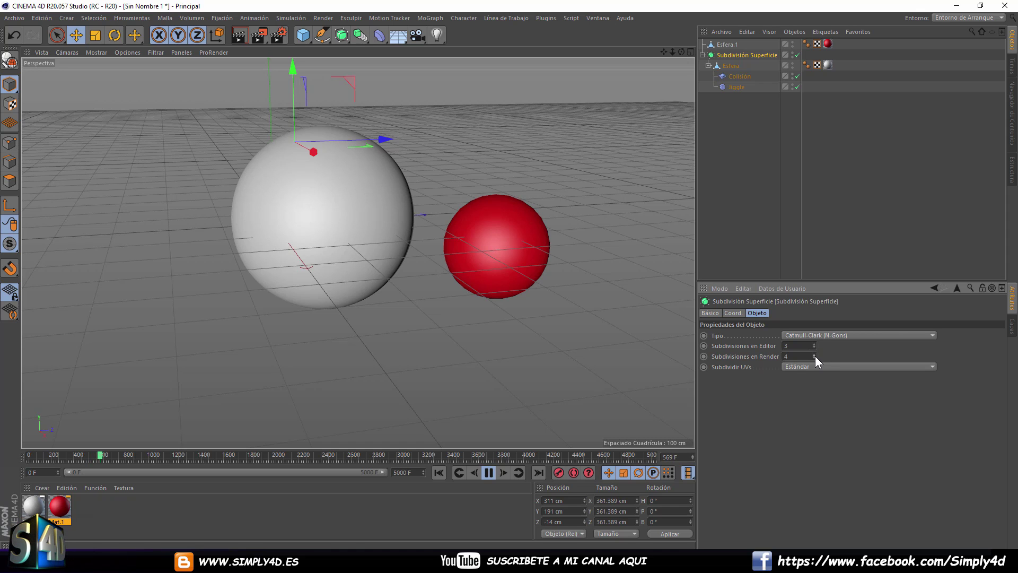
{"action": "left_click", "coordinate": [814, 344]}
{"action": "mouse_move", "coordinate": [536, 262]}
{"action": "left_mouse_down"}
{"action": "mouse_move", "coordinate": [385, 307]}
{"action": "mouse_move", "coordinate": [335, 274]}
{"action": "mouse_move", "coordinate": [221, 348]}
{"action": "mouse_move", "coordinate": [241, 295]}
{"action": "mouse_move", "coordinate": [277, 286]}
{"action": "mouse_move", "coordinate": [481, 377]}
{"action": "mouse_move", "coordinate": [422, 312]}
{"action": "mouse_move", "coordinate": [353, 287]}
{"action": "mouse_move", "coordinate": [375, 304]}
{"action": "mouse_move", "coordinate": [508, 291]}
{"action": "left_mouse_up"}
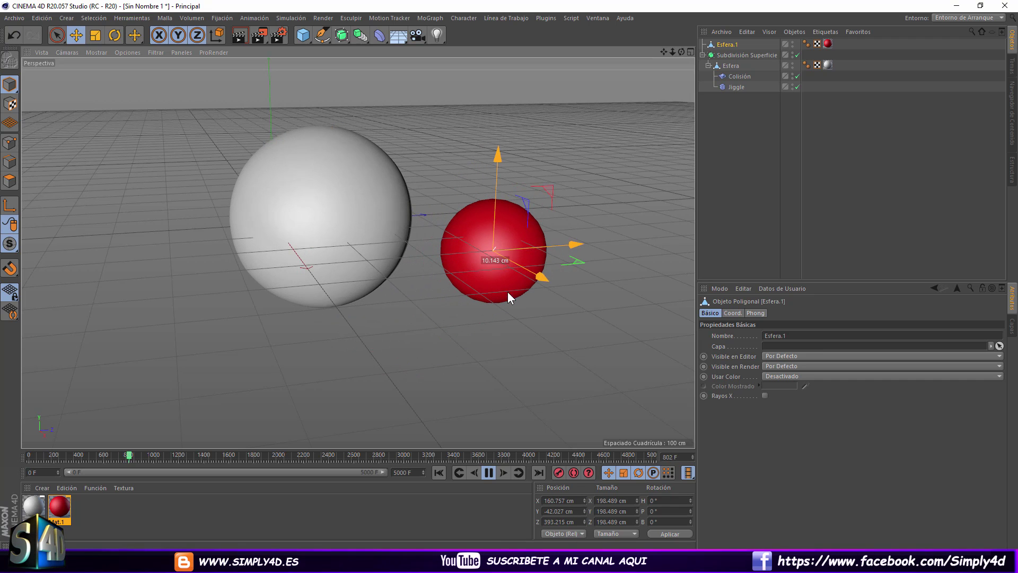
Lower Jiggle stiffness to about 11%, test with the red sphere, then set Restaurar Forma to 4%.
{"action": "left_click", "coordinate": [736, 87]}
{"action": "left_click_drag", "start_coordinate": [835, 361], "coordinate": [814, 357]}
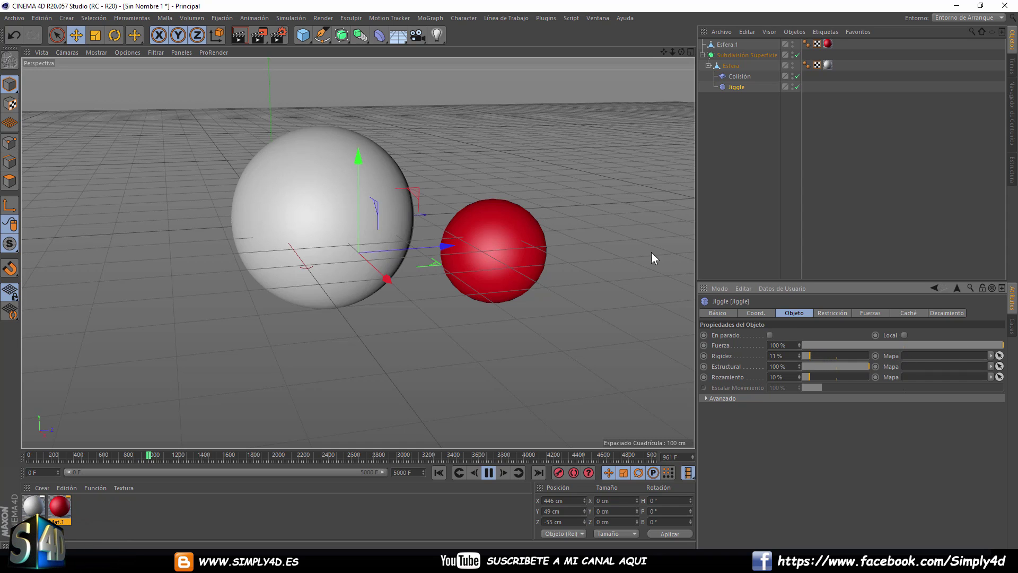
{"action": "left_click", "coordinate": [557, 270]}
{"action": "mouse_move", "coordinate": [511, 294]}
{"action": "left_mouse_down"}
{"action": "mouse_move", "coordinate": [369, 289]}
{"action": "mouse_move", "coordinate": [459, 356]}
{"action": "mouse_move", "coordinate": [486, 361]}
{"action": "mouse_move", "coordinate": [366, 287]}
{"action": "mouse_move", "coordinate": [456, 331]}
{"action": "mouse_move", "coordinate": [517, 289]}
{"action": "mouse_move", "coordinate": [440, 168]}
{"action": "mouse_move", "coordinate": [555, 167]}
{"action": "mouse_move", "coordinate": [187, 388]}
{"action": "mouse_move", "coordinate": [215, 390]}
{"action": "mouse_move", "coordinate": [190, 385]}
{"action": "mouse_move", "coordinate": [297, 269]}
{"action": "mouse_move", "coordinate": [191, 337]}
{"action": "mouse_move", "coordinate": [412, 381]}
{"action": "mouse_move", "coordinate": [387, 273]}
{"action": "mouse_move", "coordinate": [533, 350]}
{"action": "mouse_move", "coordinate": [412, 121]}
{"action": "mouse_move", "coordinate": [219, 286]}
{"action": "mouse_move", "coordinate": [373, 266]}
{"action": "mouse_move", "coordinate": [481, 322]}
{"action": "mouse_move", "coordinate": [306, 196]}
{"action": "mouse_move", "coordinate": [377, 305]}
{"action": "mouse_move", "coordinate": [463, 278]}
{"action": "mouse_move", "coordinate": [289, 202]}
{"action": "mouse_move", "coordinate": [313, 316]}
{"action": "mouse_move", "coordinate": [363, 162]}
{"action": "mouse_move", "coordinate": [279, 339]}
{"action": "mouse_move", "coordinate": [410, 188]}
{"action": "mouse_move", "coordinate": [234, 263]}
{"action": "mouse_move", "coordinate": [465, 213]}
{"action": "mouse_move", "coordinate": [545, 342]}
{"action": "mouse_move", "coordinate": [667, 239]}
{"action": "left_mouse_up"}
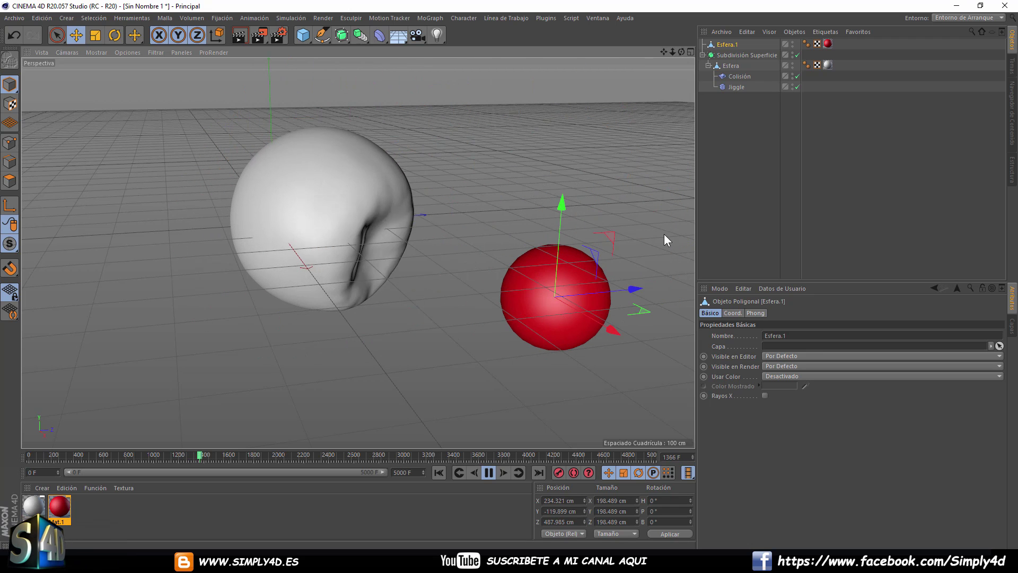
{"action": "left_click", "coordinate": [740, 77]}
{"action": "left_click_drag", "start_coordinate": [851, 377], "coordinate": [801, 380]}
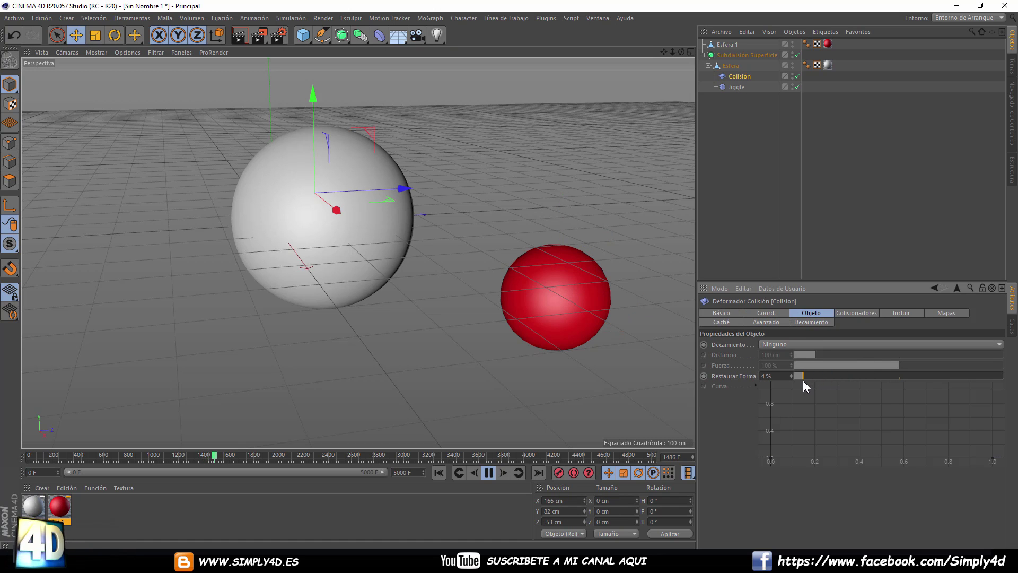
Drag the red sphere Esfera.1 up into the white sphere to dent and wobble it.
{"action": "left_click", "coordinate": [591, 312]}
{"action": "mouse_move", "coordinate": [591, 312]}
{"action": "left_mouse_down"}
{"action": "mouse_move", "coordinate": [403, 354]}
{"action": "mouse_move", "coordinate": [289, 198]}
{"action": "mouse_move", "coordinate": [189, 145]}
{"action": "mouse_move", "coordinate": [112, 298]}
{"action": "mouse_move", "coordinate": [313, 342]}
{"action": "mouse_move", "coordinate": [462, 258]}
{"action": "mouse_move", "coordinate": [332, 160]}
{"action": "mouse_move", "coordinate": [250, 258]}
{"action": "mouse_move", "coordinate": [408, 350]}
{"action": "mouse_move", "coordinate": [596, 294]}
{"action": "mouse_move", "coordinate": [595, 254]}
{"action": "mouse_move", "coordinate": [547, 172]}
{"action": "mouse_move", "coordinate": [477, 141]}
{"action": "mouse_move", "coordinate": [332, 261]}
{"action": "mouse_move", "coordinate": [318, 342]}
{"action": "mouse_move", "coordinate": [443, 244]}
{"action": "mouse_move", "coordinate": [487, 308]}
{"action": "mouse_move", "coordinate": [260, 265]}
{"action": "mouse_move", "coordinate": [387, 189]}
{"action": "mouse_move", "coordinate": [386, 304]}
{"action": "mouse_move", "coordinate": [573, 377]}
{"action": "mouse_move", "coordinate": [642, 318]}
{"action": "mouse_move", "coordinate": [573, 222]}
{"action": "mouse_move", "coordinate": [456, 224]}
{"action": "mouse_move", "coordinate": [485, 317]}
{"action": "mouse_move", "coordinate": [284, 279]}
{"action": "mouse_move", "coordinate": [440, 155]}
{"action": "mouse_move", "coordinate": [390, 313]}
{"action": "mouse_move", "coordinate": [344, 161]}
{"action": "mouse_move", "coordinate": [598, 259]}
{"action": "left_mouse_up"}
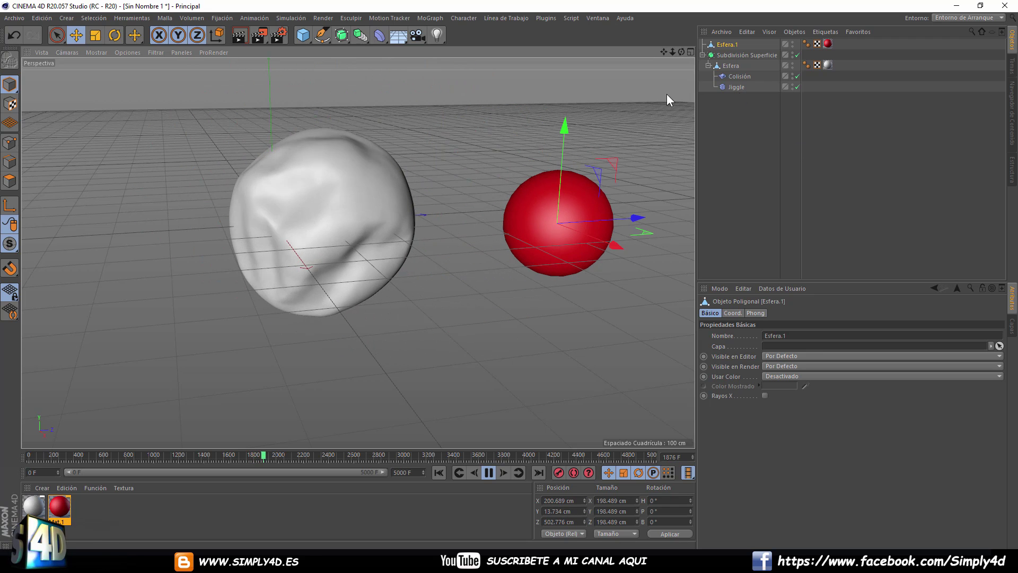
Show wireframe lines, then switch the viewport to Gouraud shading and push the red sphere into the white sphere.
{"action": "left_click", "coordinate": [108, 50]}
{"action": "left_click", "coordinate": [104, 74]}
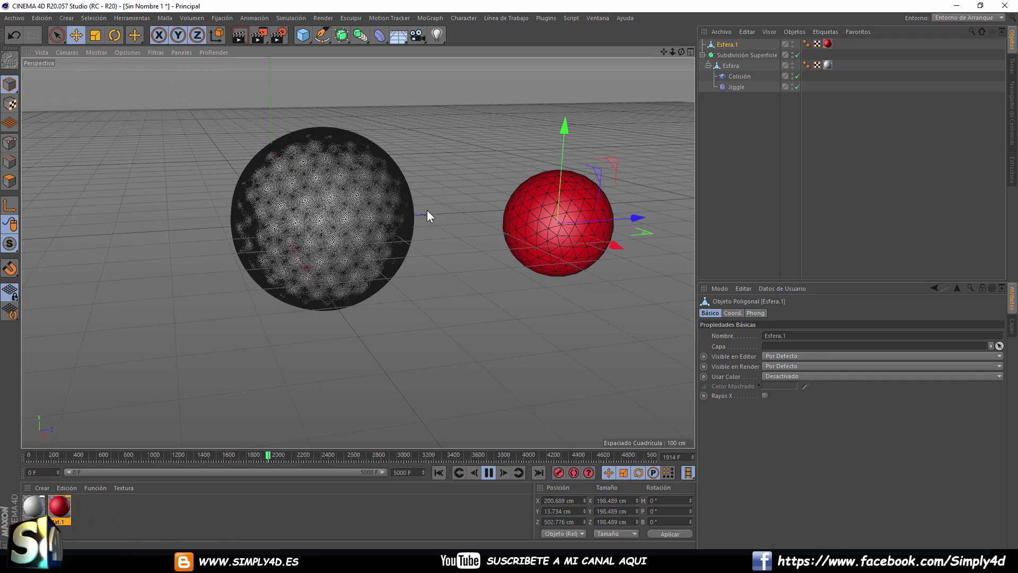
{"action": "mouse_move", "coordinate": [600, 177]}
{"action": "left_mouse_down"}
{"action": "mouse_move", "coordinate": [466, 186]}
{"action": "mouse_move", "coordinate": [279, 225]}
{"action": "mouse_move", "coordinate": [366, 125]}
{"action": "mouse_move", "coordinate": [542, 231]}
{"action": "mouse_move", "coordinate": [552, 306]}
{"action": "mouse_move", "coordinate": [603, 315]}
{"action": "left_mouse_up"}
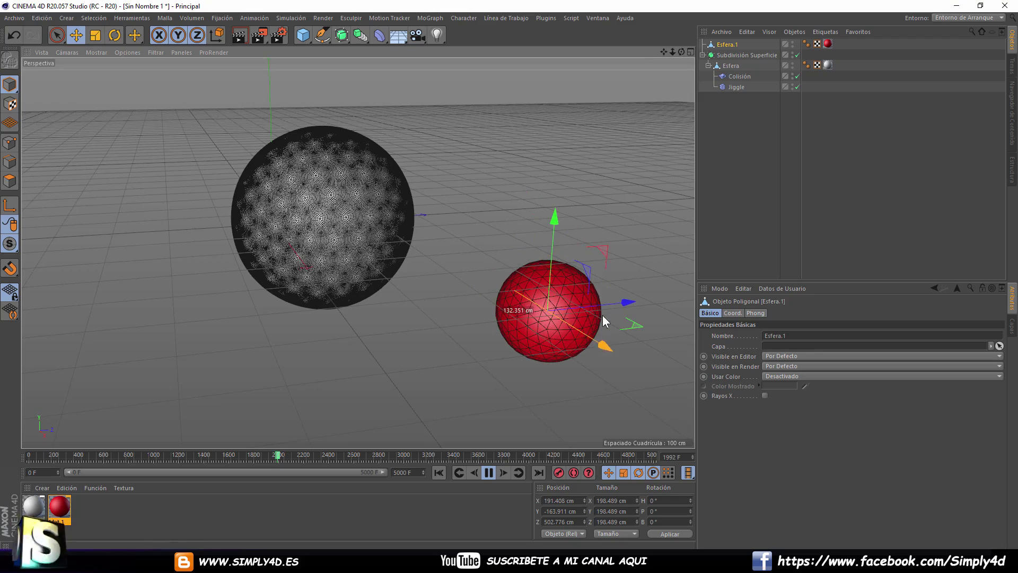
{"action": "mouse_move", "coordinate": [602, 251]}
{"action": "left_mouse_down"}
{"action": "mouse_move", "coordinate": [415, 132]}
{"action": "mouse_move", "coordinate": [445, 217]}
{"action": "mouse_move", "coordinate": [377, 274]}
{"action": "mouse_move", "coordinate": [434, 114]}
{"action": "mouse_move", "coordinate": [412, 204]}
{"action": "mouse_move", "coordinate": [533, 130]}
{"action": "mouse_move", "coordinate": [659, 107]}
{"action": "left_mouse_up"}
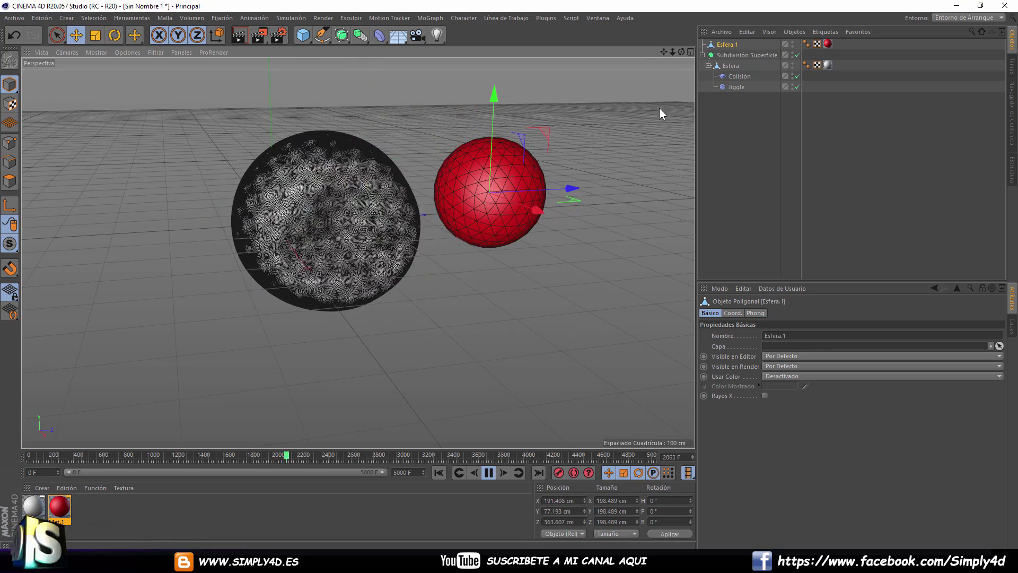
{"action": "left_click", "coordinate": [97, 53]}
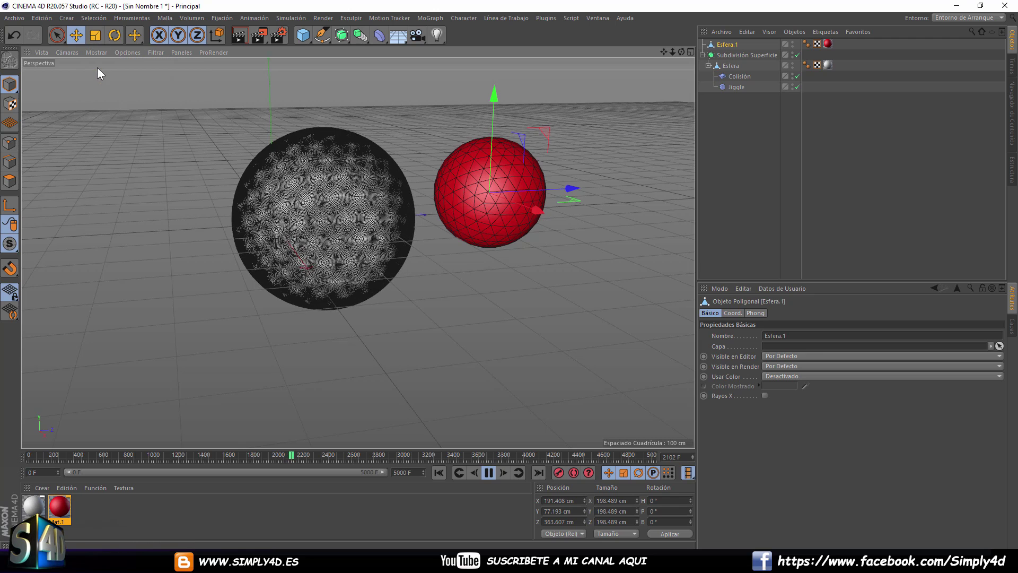
{"action": "mouse_move", "coordinate": [497, 162]}
{"action": "left_mouse_down"}
{"action": "mouse_move", "coordinate": [440, 152]}
{"action": "mouse_move", "coordinate": [326, 232]}
{"action": "mouse_move", "coordinate": [408, 143]}
{"action": "mouse_move", "coordinate": [542, 199]}
{"action": "left_mouse_up"}
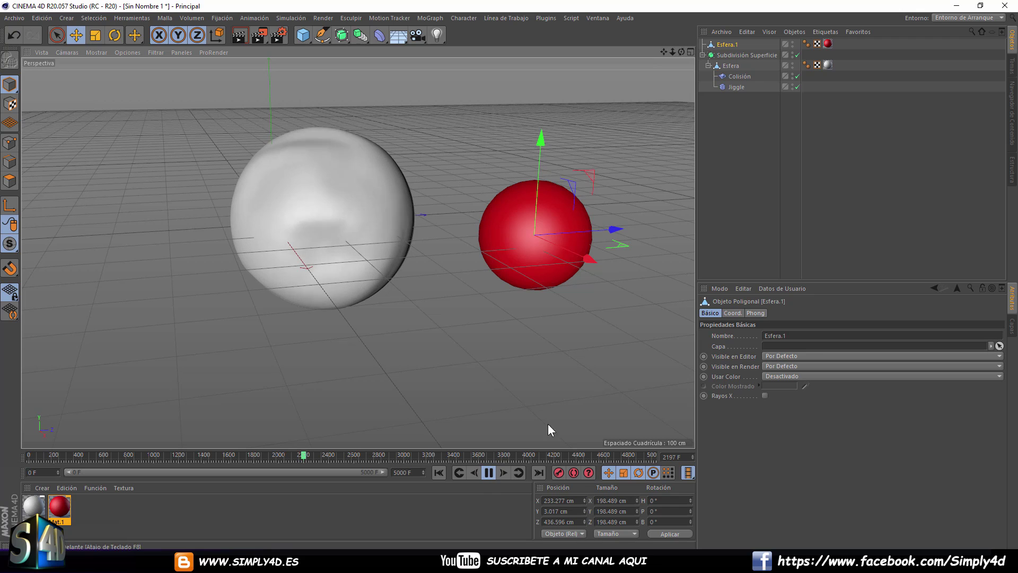
Lower the Jiggle deformer's Estructural value to 18% on the Objeto tab.
{"action": "left_click", "coordinate": [734, 88]}
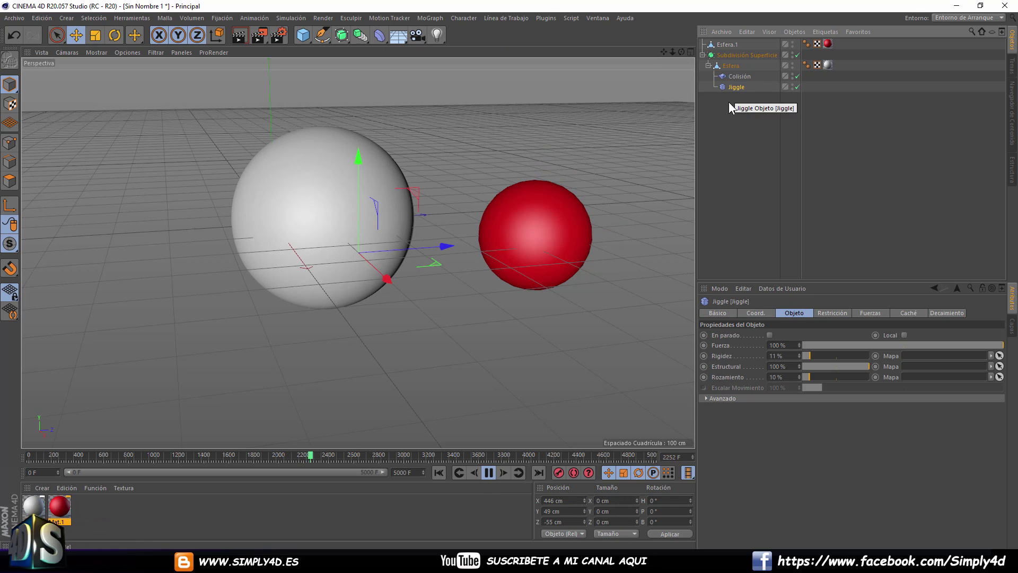
{"action": "left_click", "coordinate": [842, 311]}
{"action": "left_click", "coordinate": [794, 314]}
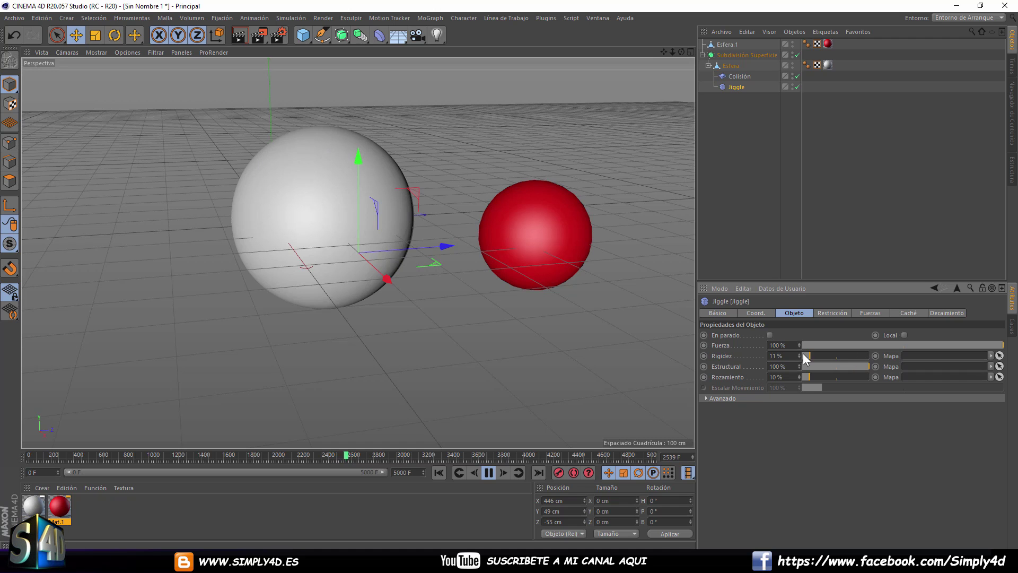
{"action": "left_click_drag", "start_coordinate": [866, 366], "coordinate": [822, 365]}
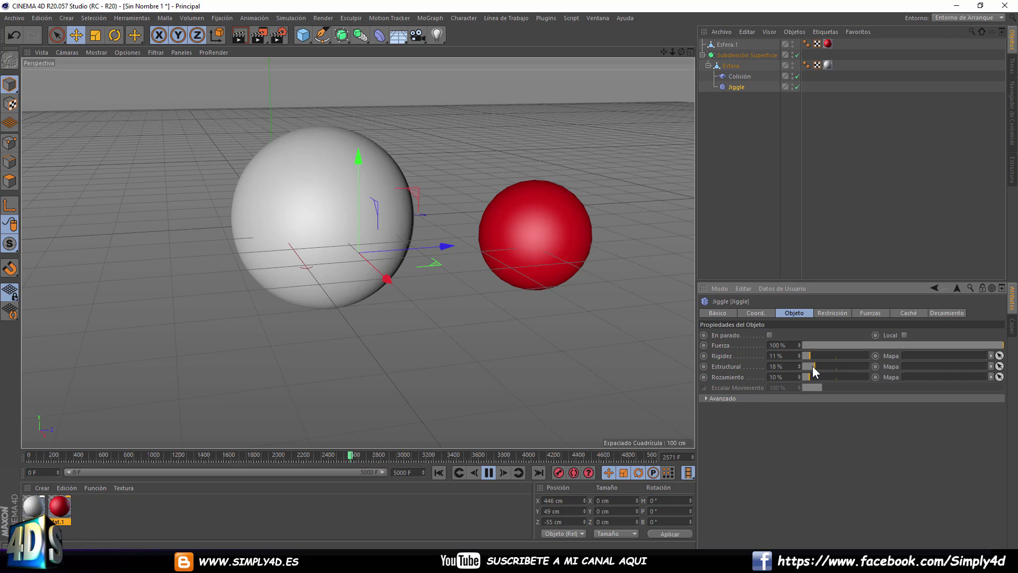
Drag the red sphere through the white sphere to see it crumple.
{"action": "left_click", "coordinate": [568, 255]}
{"action": "mouse_move", "coordinate": [597, 227]}
{"action": "left_mouse_down"}
{"action": "mouse_move", "coordinate": [406, 247]}
{"action": "mouse_move", "coordinate": [342, 215]}
{"action": "mouse_move", "coordinate": [572, 230]}
{"action": "mouse_move", "coordinate": [359, 200]}
{"action": "mouse_move", "coordinate": [208, 276]}
{"action": "mouse_move", "coordinate": [183, 254]}
{"action": "mouse_move", "coordinate": [503, 196]}
{"action": "left_mouse_up"}
{"action": "mouse_move", "coordinate": [532, 333]}
{"action": "left_mouse_down"}
{"action": "mouse_move", "coordinate": [546, 256]}
{"action": "mouse_move", "coordinate": [674, 291]}
{"action": "mouse_move", "coordinate": [494, 225]}
{"action": "mouse_move", "coordinate": [278, 197]}
{"action": "mouse_move", "coordinate": [376, 119]}
{"action": "mouse_move", "coordinate": [436, 253]}
{"action": "mouse_move", "coordinate": [603, 226]}
{"action": "left_mouse_up"}
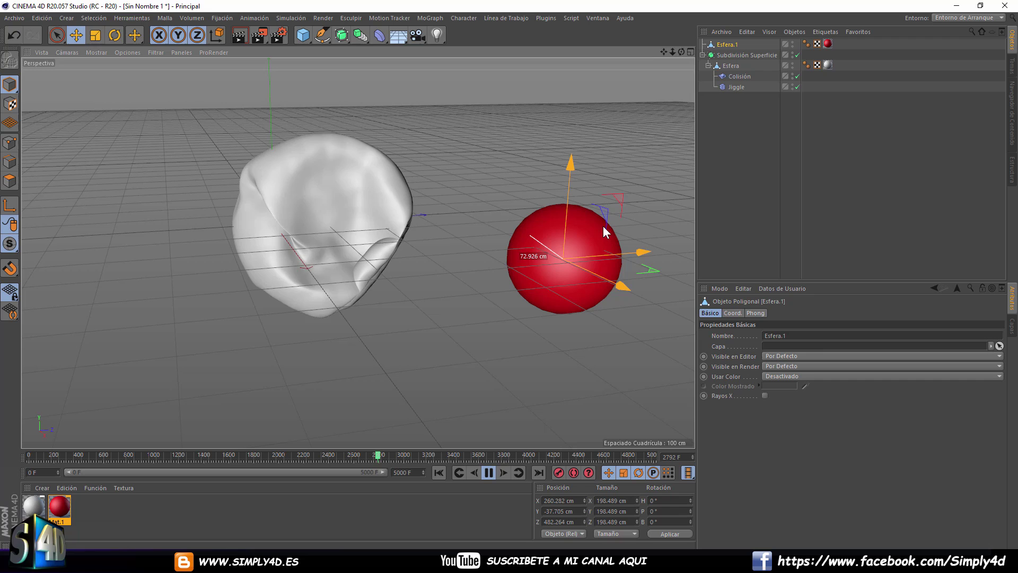
With Colisión selected, push the red sphere through the mesh, orbit closer, and rewind.
{"action": "left_click", "coordinate": [739, 77]}
{"action": "left_click", "coordinate": [797, 313]}
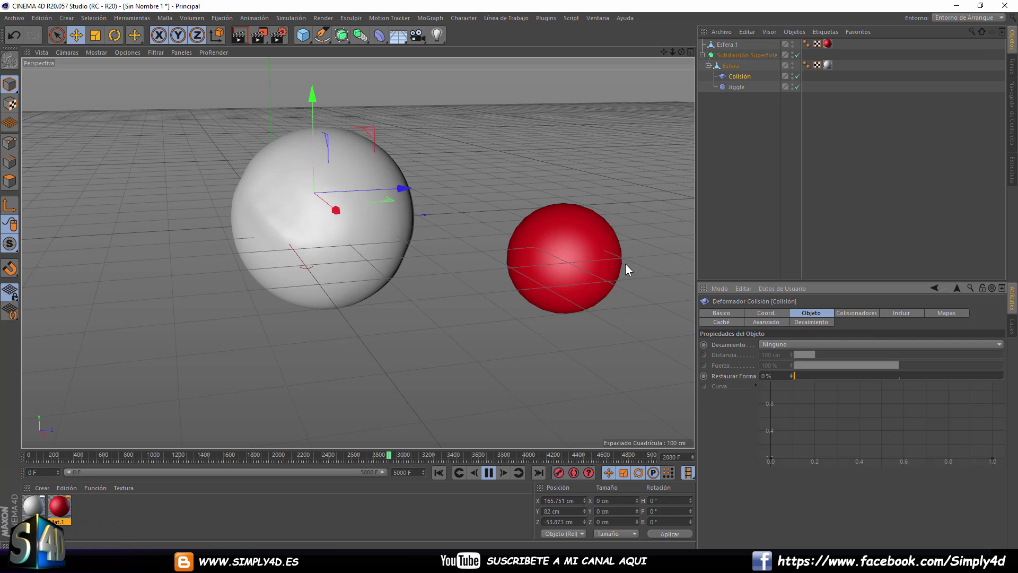
{"action": "mouse_move", "coordinate": [603, 263]}
{"action": "left_mouse_down"}
{"action": "mouse_move", "coordinate": [463, 184]}
{"action": "mouse_move", "coordinate": [189, 272]}
{"action": "mouse_move", "coordinate": [159, 300]}
{"action": "mouse_move", "coordinate": [344, 304]}
{"action": "mouse_move", "coordinate": [663, 163]}
{"action": "mouse_move", "coordinate": [530, 101]}
{"action": "mouse_move", "coordinate": [318, 114]}
{"action": "mouse_move", "coordinate": [375, 352]}
{"action": "mouse_move", "coordinate": [227, 227]}
{"action": "mouse_move", "coordinate": [535, 296]}
{"action": "mouse_move", "coordinate": [542, 201]}
{"action": "left_mouse_up"}
{"action": "left_click_drag", "start_coordinate": [409, 196], "coordinate": [304, 233], "text": "alt"}
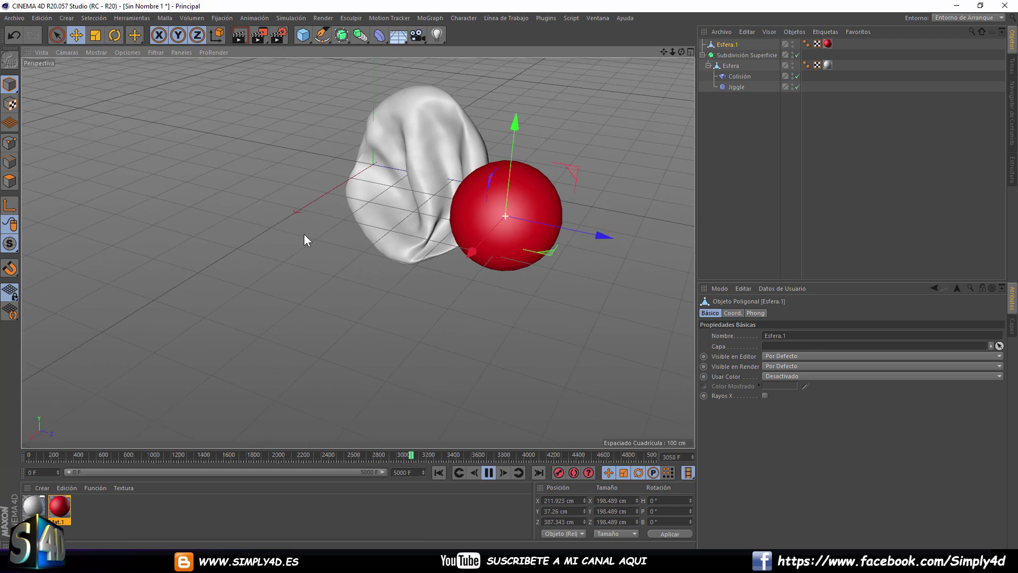
{"action": "mouse_move", "coordinate": [391, 245]}
{"action": "left_mouse_down", "text": "alt"}
{"action": "mouse_move", "coordinate": [352, 281]}
{"action": "mouse_move", "coordinate": [455, 238]}
{"action": "mouse_move", "coordinate": [515, 184]}
{"action": "left_mouse_up", "text": "alt"}
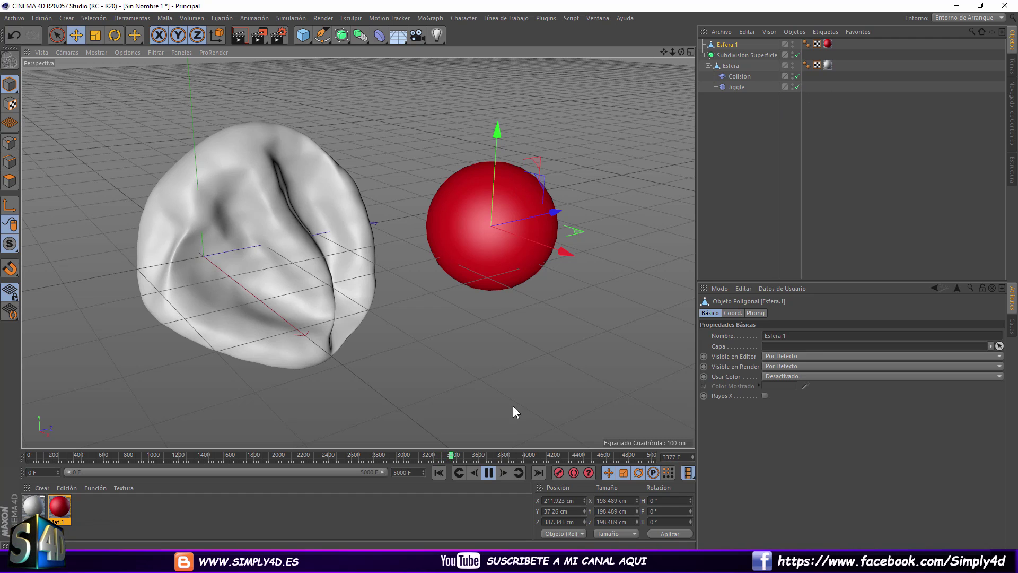
{"action": "left_click", "coordinate": [440, 475]}
Disable the Jiggle deformer, push the red sphere in again, and rewind the timeline.
{"action": "left_click", "coordinate": [797, 87]}
{"action": "mouse_move", "coordinate": [521, 196]}
{"action": "left_mouse_down"}
{"action": "mouse_move", "coordinate": [595, 229]}
{"action": "mouse_move", "coordinate": [488, 330]}
{"action": "mouse_move", "coordinate": [658, 202]}
{"action": "left_mouse_up"}
{"action": "left_click", "coordinate": [444, 472]}
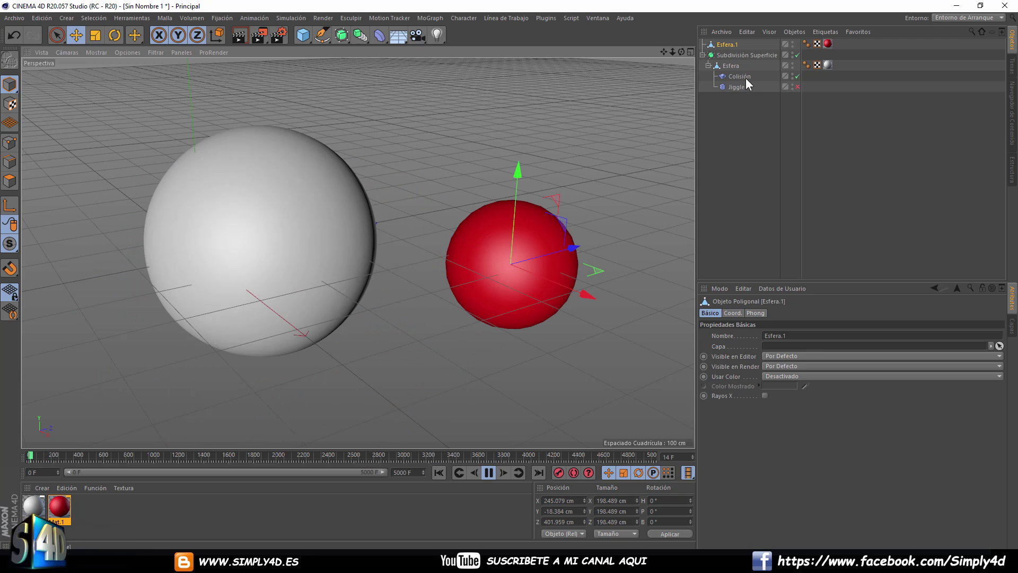
Re-enable Jiggle and set Rigidez 3%, Estructural 7% and Rozamiento 23%.
{"action": "left_click", "coordinate": [797, 87]}
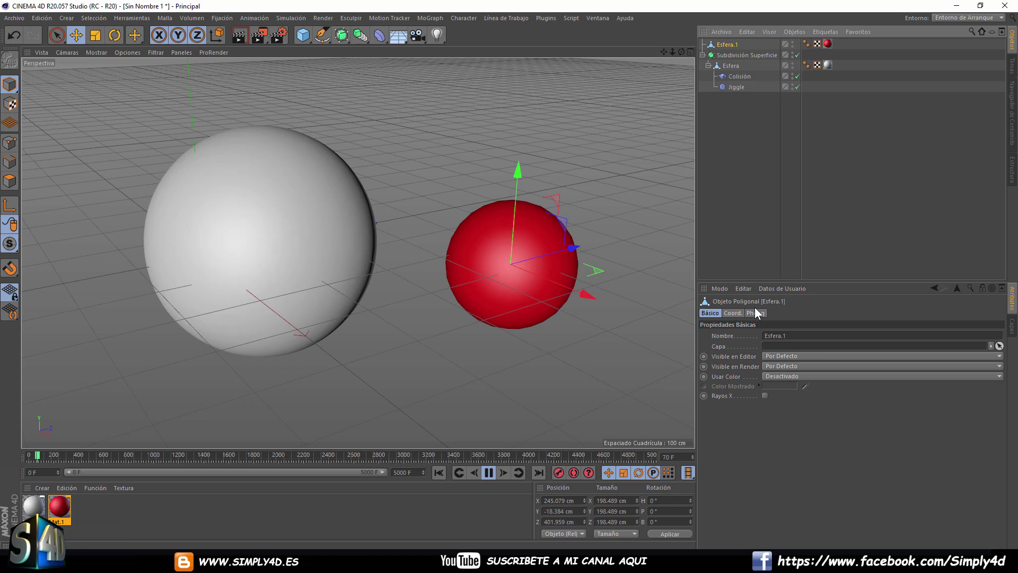
{"action": "left_click", "coordinate": [733, 87]}
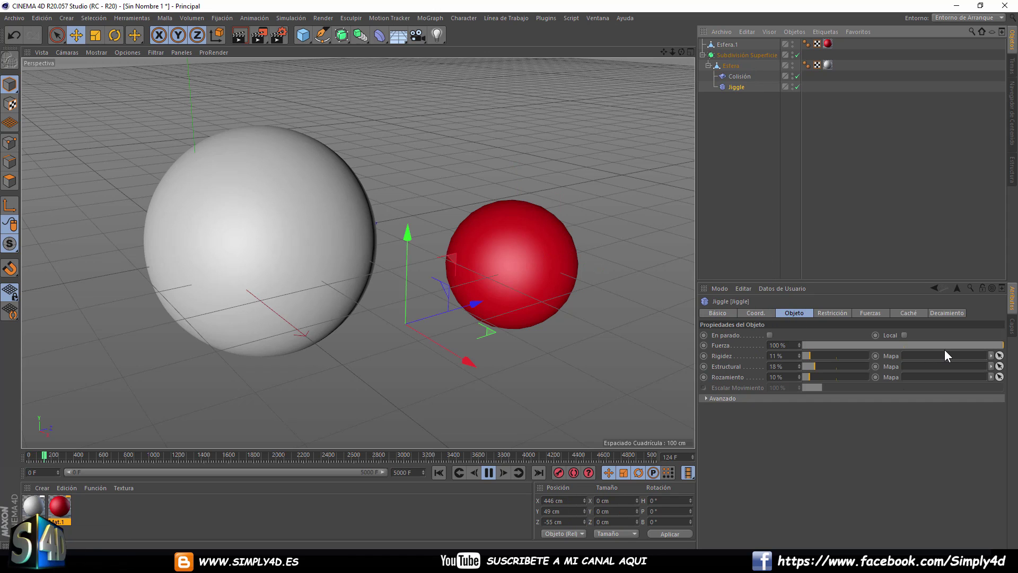
{"action": "left_click_drag", "start_coordinate": [805, 357], "coordinate": [802, 355]}
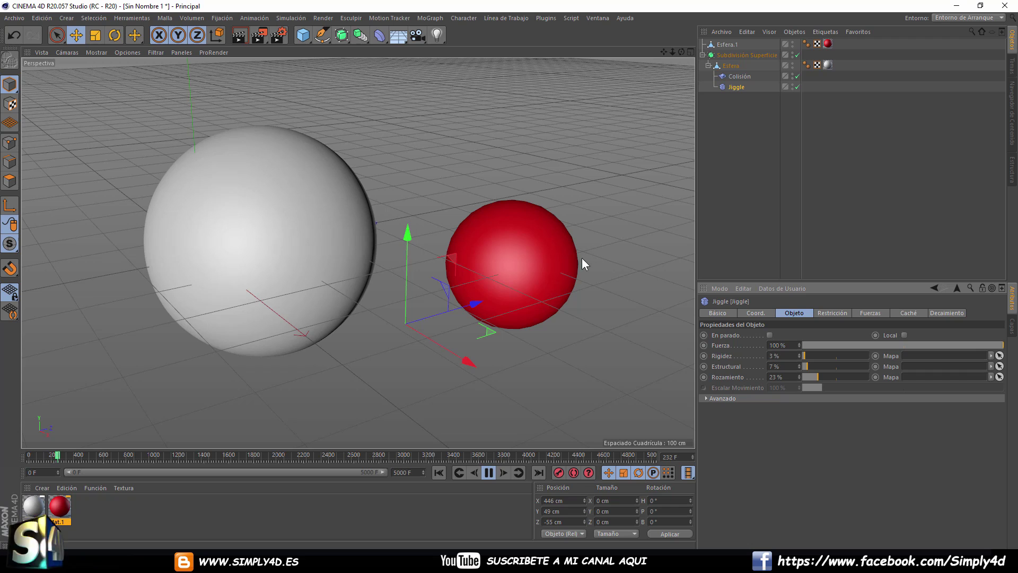
Rewind the animation and push the red sphere into the white sphere.
{"action": "left_click", "coordinate": [438, 471]}
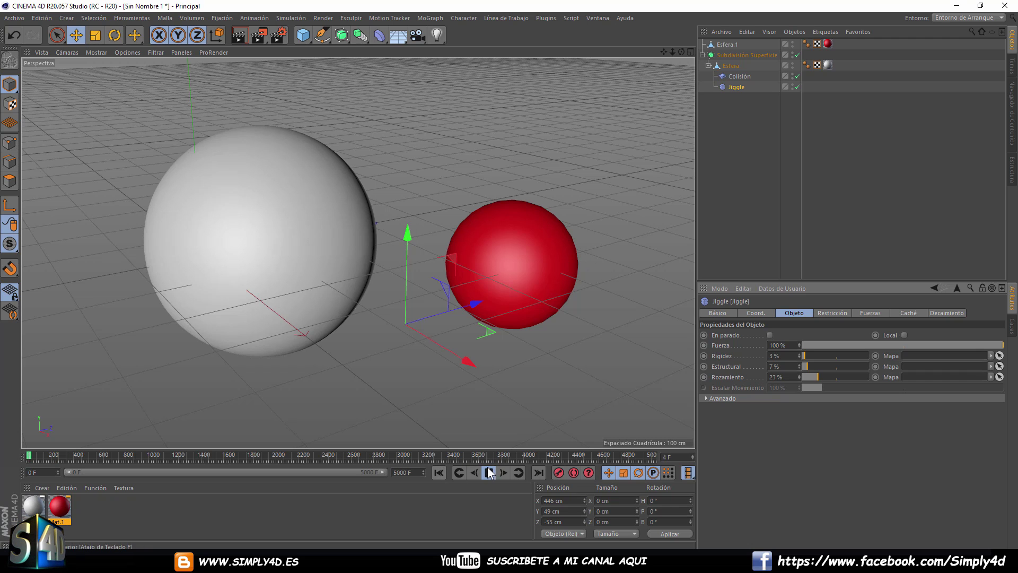
{"action": "left_click", "coordinate": [514, 251]}
{"action": "mouse_move", "coordinate": [568, 275]}
{"action": "left_mouse_down"}
{"action": "mouse_move", "coordinate": [521, 372]}
{"action": "mouse_move", "coordinate": [342, 385]}
{"action": "mouse_move", "coordinate": [166, 359]}
{"action": "mouse_move", "coordinate": [214, 396]}
{"action": "mouse_move", "coordinate": [586, 231]}
{"action": "mouse_move", "coordinate": [456, 64]}
{"action": "mouse_move", "coordinate": [329, 94]}
{"action": "mouse_move", "coordinate": [225, 95]}
{"action": "mouse_move", "coordinate": [248, 144]}
{"action": "mouse_move", "coordinate": [479, 109]}
{"action": "mouse_move", "coordinate": [608, 188]}
{"action": "left_mouse_up"}
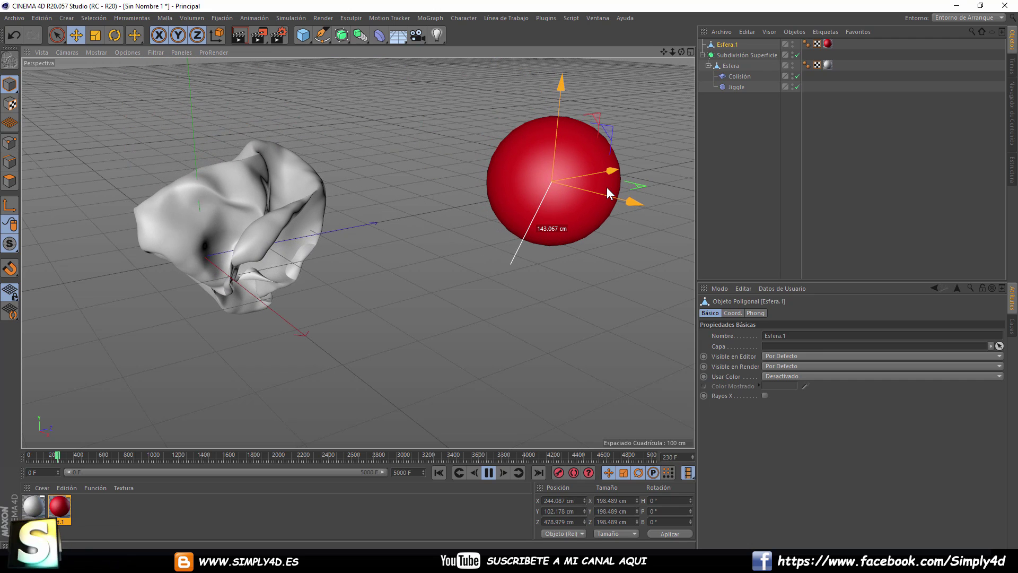
Raise Colisión's Restaurar Forma slightly and sweep the red sphere over the white sphere.
{"action": "left_click", "coordinate": [742, 76]}
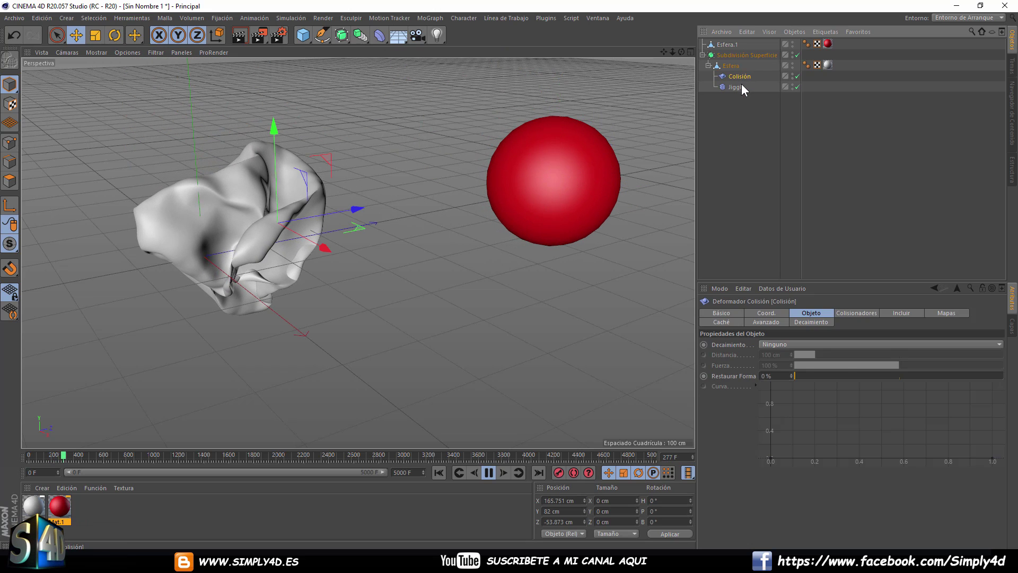
{"action": "left_click_drag", "start_coordinate": [796, 377], "coordinate": [812, 372]}
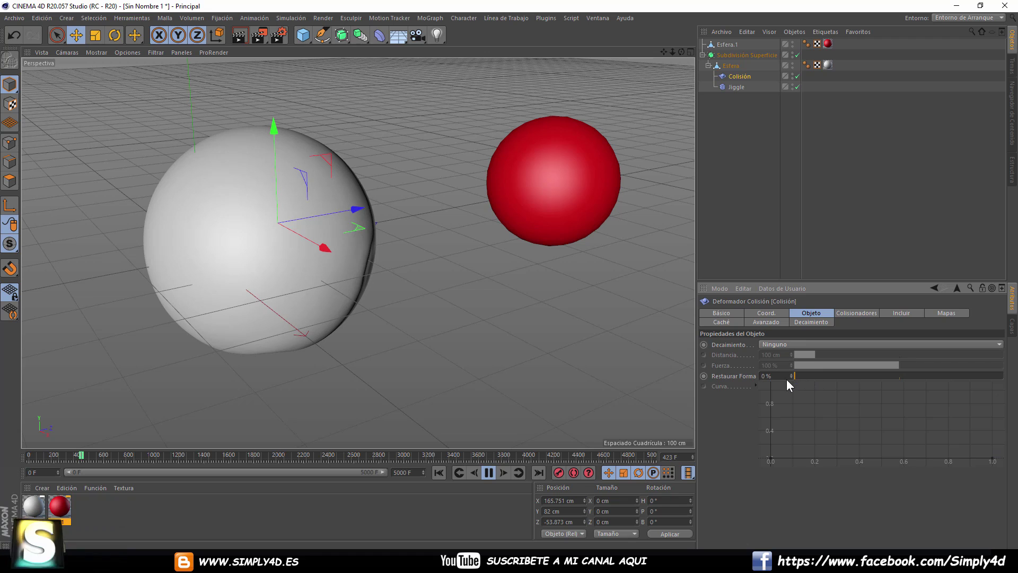
{"action": "left_click", "coordinate": [596, 223]}
{"action": "mouse_move", "coordinate": [622, 173]}
{"action": "left_mouse_down"}
{"action": "mouse_move", "coordinate": [455, 216]}
{"action": "mouse_move", "coordinate": [334, 289]}
{"action": "mouse_move", "coordinate": [666, 276]}
{"action": "mouse_move", "coordinate": [575, 208]}
{"action": "mouse_move", "coordinate": [362, 227]}
{"action": "mouse_move", "coordinate": [296, 365]}
{"action": "mouse_move", "coordinate": [315, 272]}
{"action": "mouse_move", "coordinate": [270, 344]}
{"action": "mouse_move", "coordinate": [356, 293]}
{"action": "mouse_move", "coordinate": [316, 203]}
{"action": "mouse_move", "coordinate": [291, 215]}
{"action": "mouse_move", "coordinate": [533, 246]}
{"action": "left_mouse_up"}
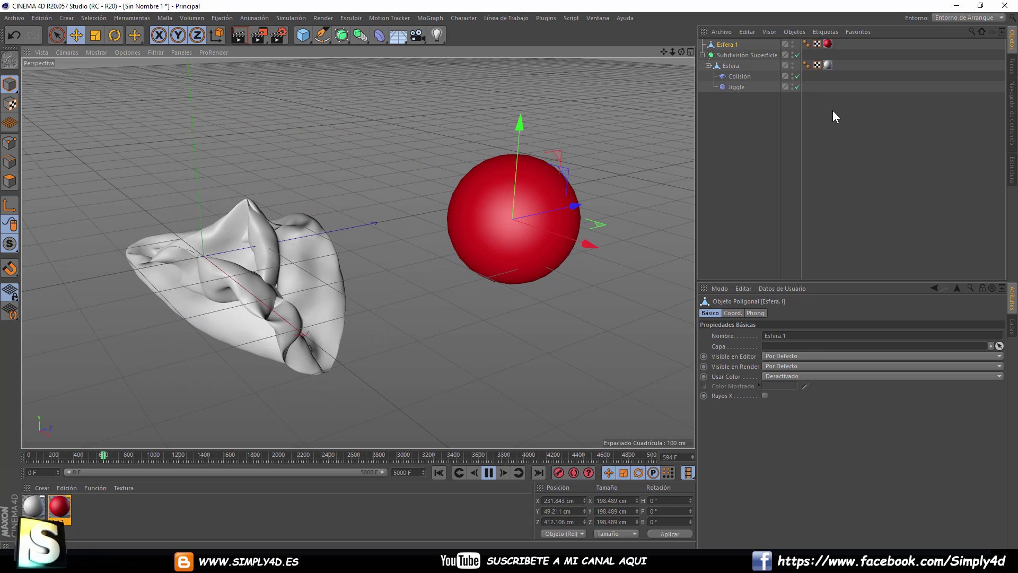
Nudge Restaurar Forma up again, orbit around the spheres, and deselect everything.
{"action": "left_click", "coordinate": [744, 76]}
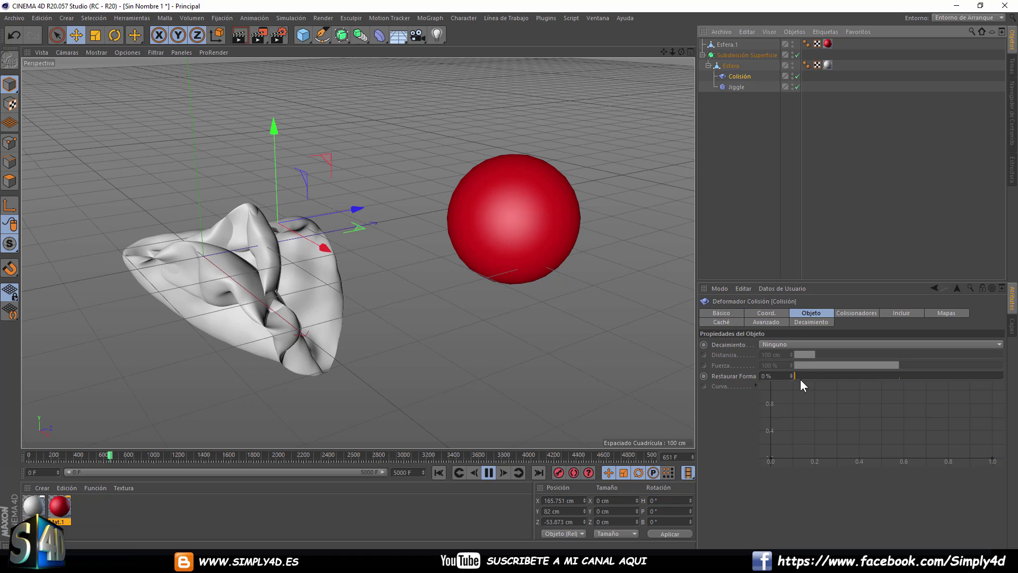
{"action": "left_click_drag", "start_coordinate": [800, 376], "coordinate": [813, 375]}
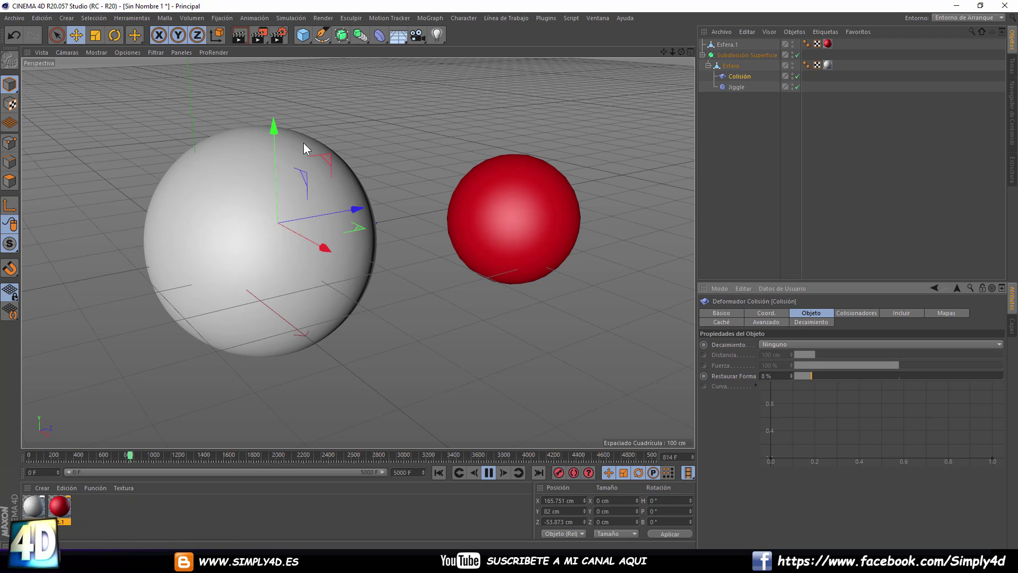
{"action": "mouse_move", "coordinate": [543, 160]}
{"action": "left_mouse_down", "text": "alt"}
{"action": "mouse_move", "coordinate": [436, 186]}
{"action": "mouse_move", "coordinate": [542, 123]}
{"action": "mouse_move", "coordinate": [551, 158]}
{"action": "mouse_move", "coordinate": [533, 186]}
{"action": "mouse_move", "coordinate": [534, 177]}
{"action": "left_mouse_up", "text": "alt"}
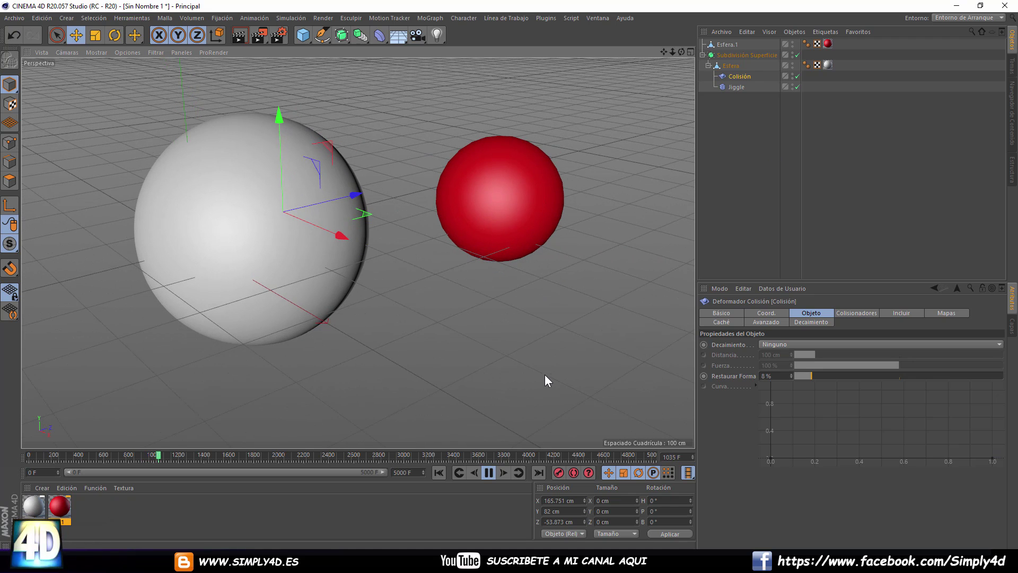
{"action": "left_click", "coordinate": [724, 159]}
{"action": "mouse_move", "coordinate": [663, 110]}
{"action": "left_mouse_down", "text": "alt"}
{"action": "mouse_move", "coordinate": [441, 204]}
{"action": "mouse_move", "coordinate": [496, 190]}
{"action": "mouse_move", "coordinate": [495, 176]}
{"action": "left_mouse_up", "text": "alt"}
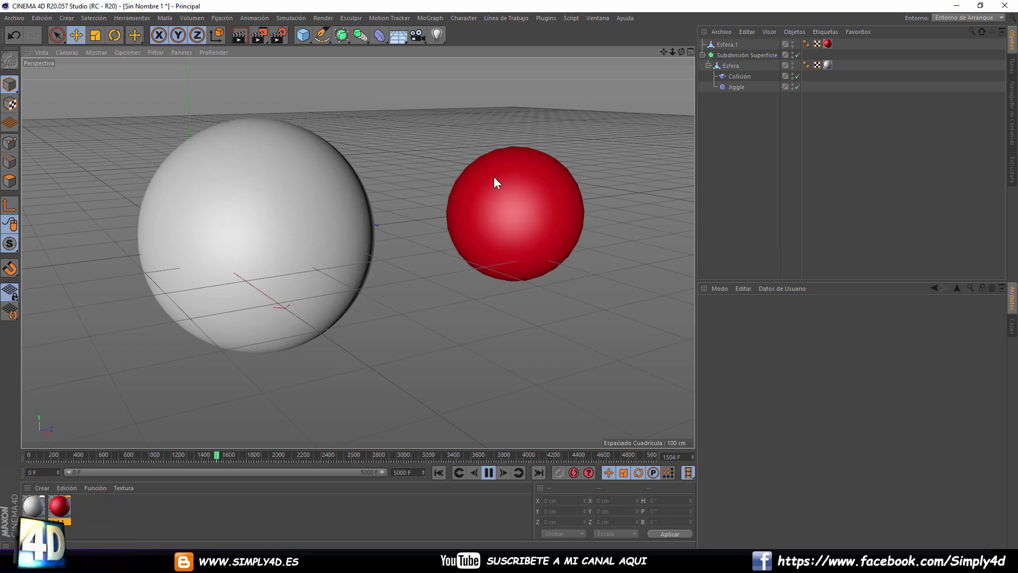
{"action": "left_click", "coordinate": [504, 235]}
{"action": "mouse_move", "coordinate": [504, 235]}
{"action": "left_mouse_down"}
{"action": "mouse_move", "coordinate": [466, 206]}
{"action": "mouse_move", "coordinate": [284, 242]}
{"action": "mouse_move", "coordinate": [351, 248]}
{"action": "left_mouse_up"}
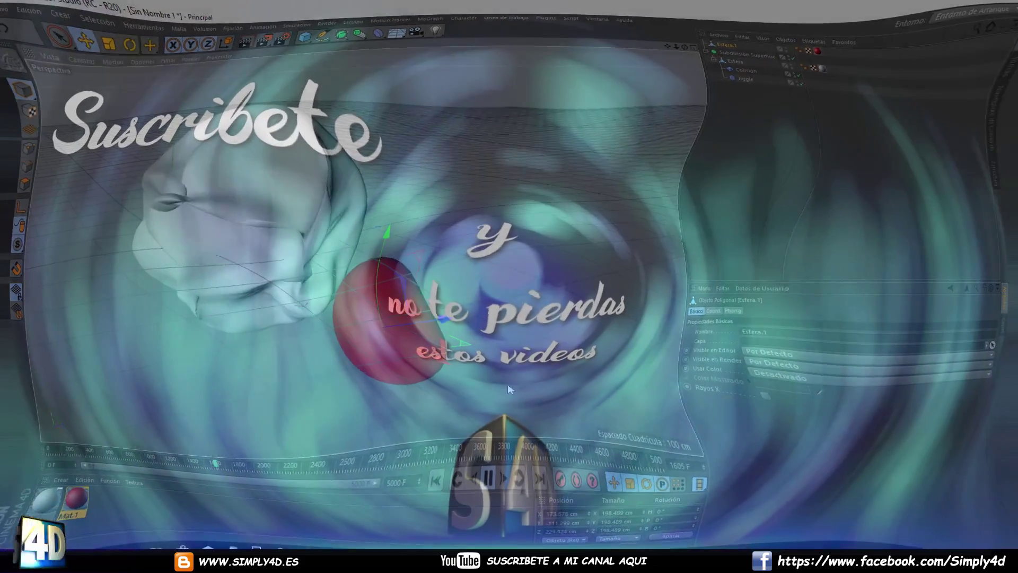